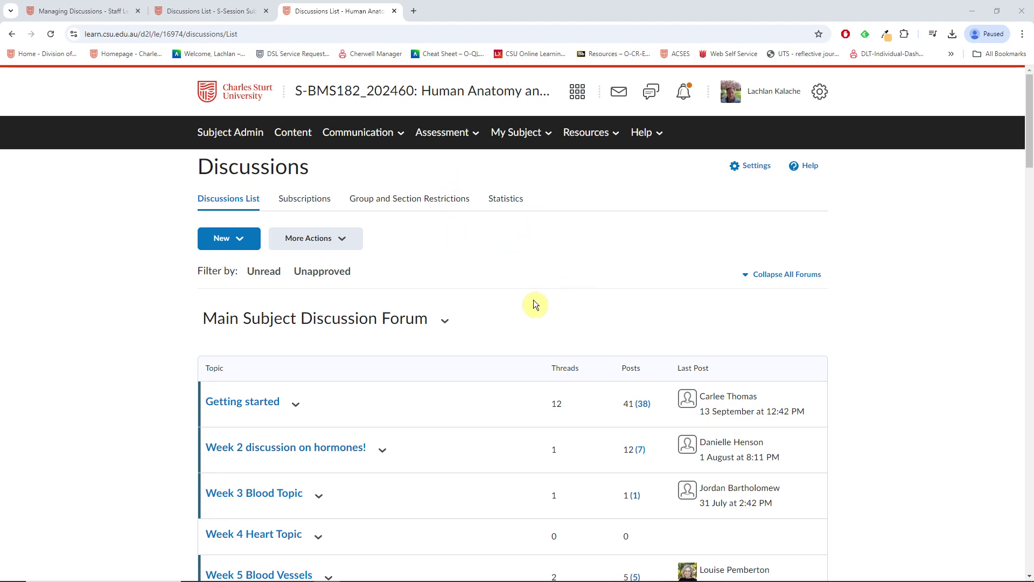
Examine the Human Anatomy subject's discussion forums, the options for creating new ones, and the group-restricted forums for online and campus cohorts
scroll(534, 304, "down", 1)
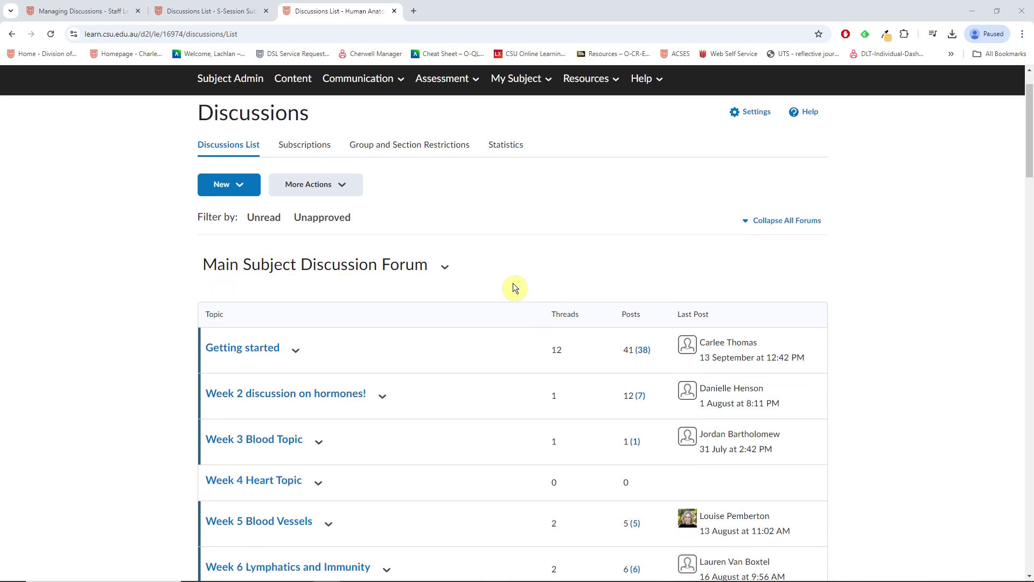
scroll(513, 287, "down", 1)
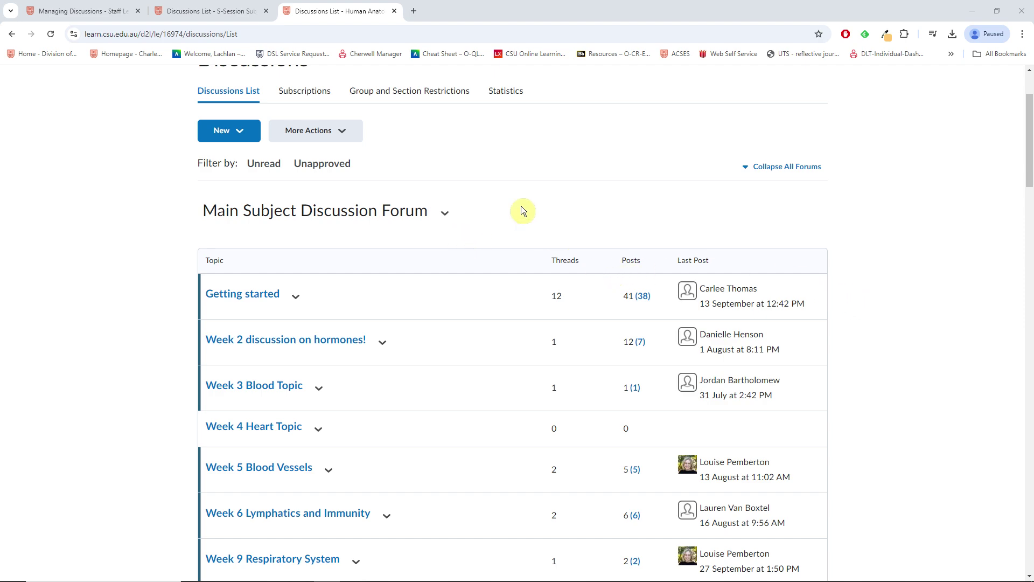
scroll(558, 268, "up", 2)
left_click(240, 243)
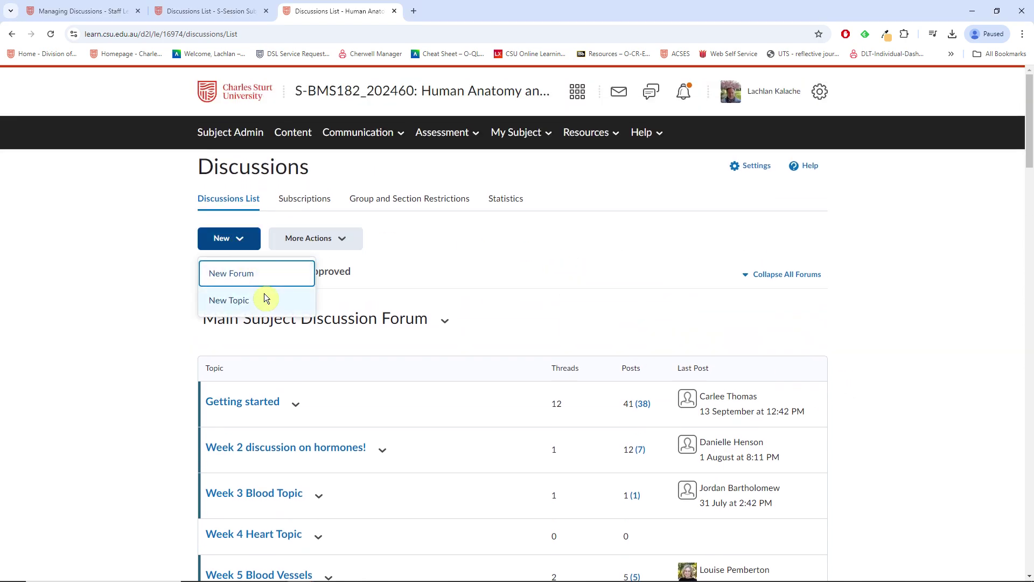
left_click(854, 331)
scroll(775, 333, "down", 14)
scroll(773, 328, "down", 12)
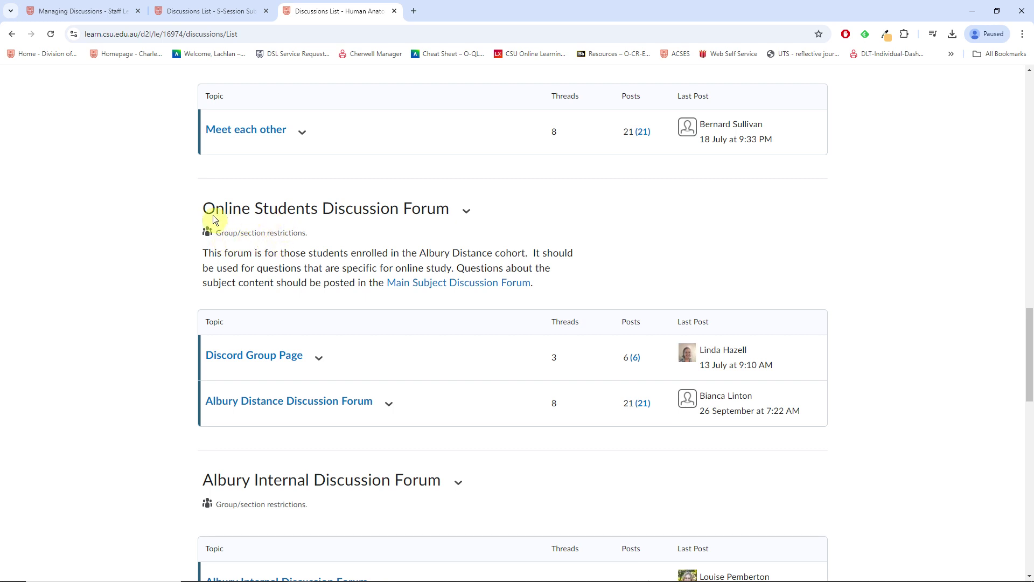
left_click_drag(207, 214, 296, 213)
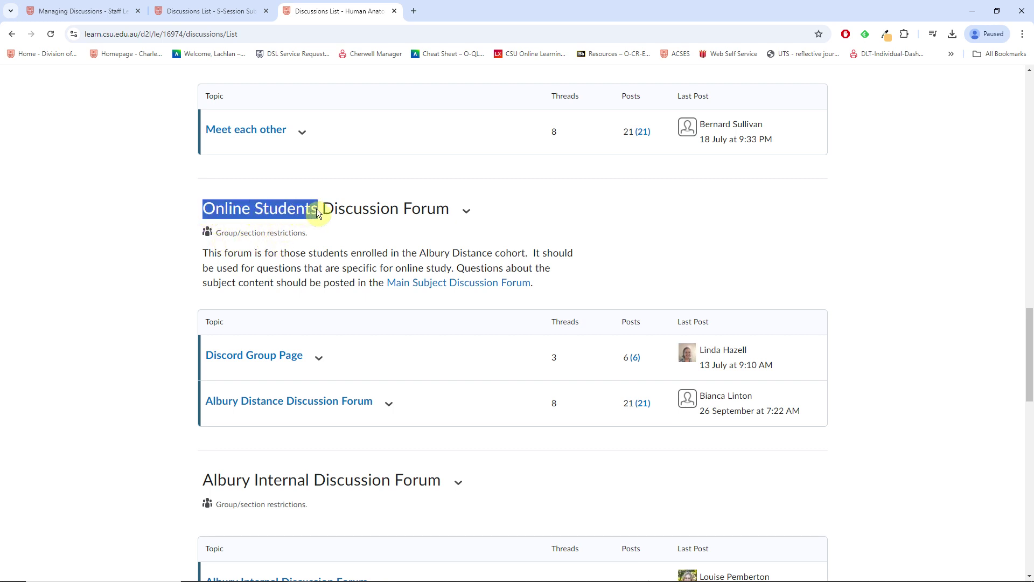
left_click(913, 377)
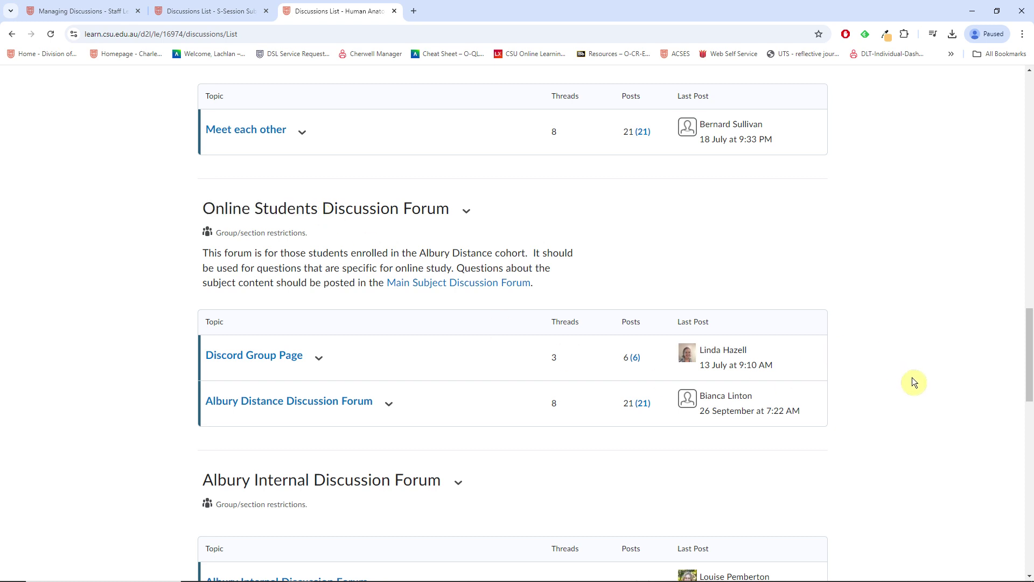
scroll(901, 409, "down", 3)
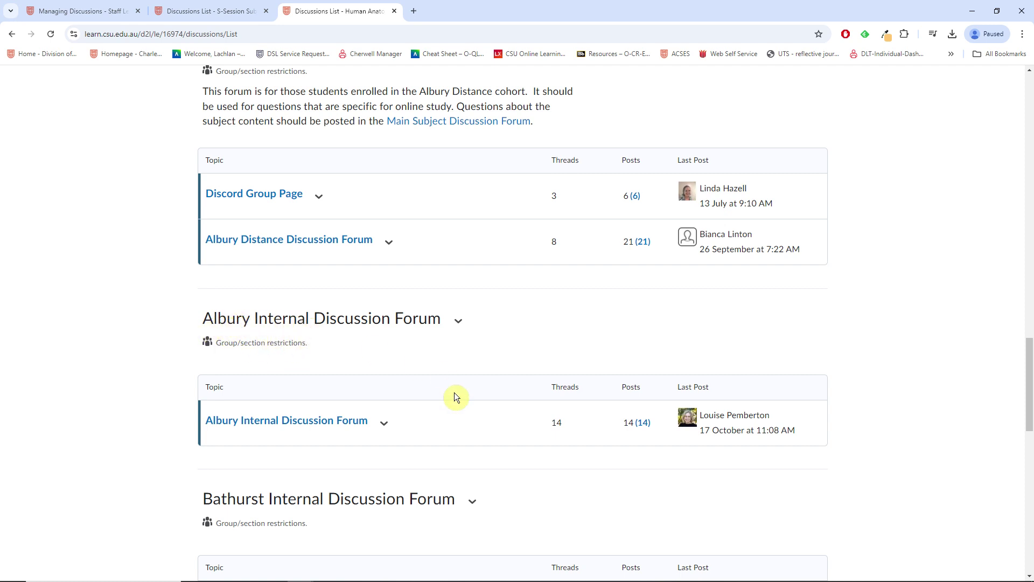
scroll(451, 384, "down", 1)
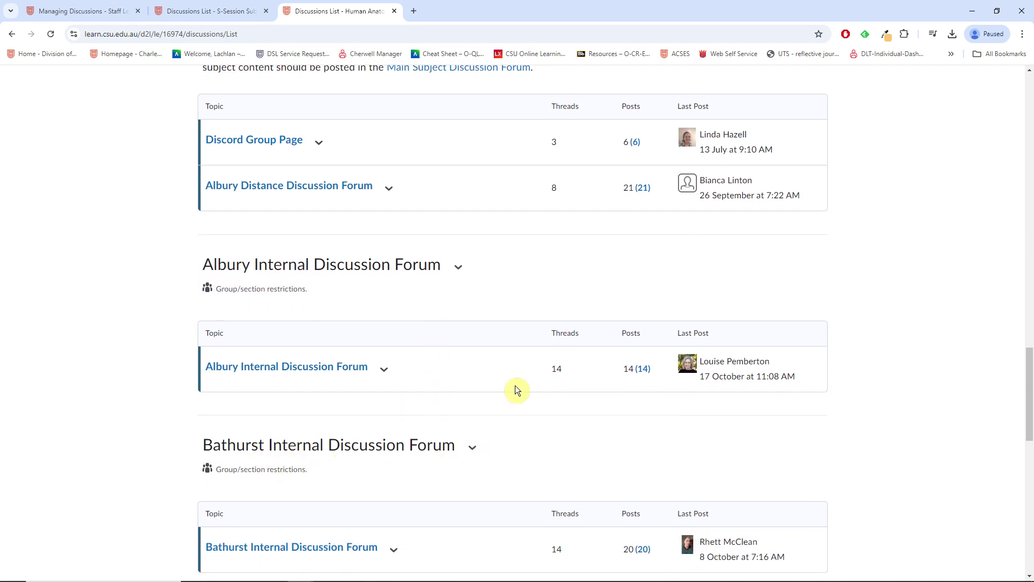
scroll(454, 385, "up", 3)
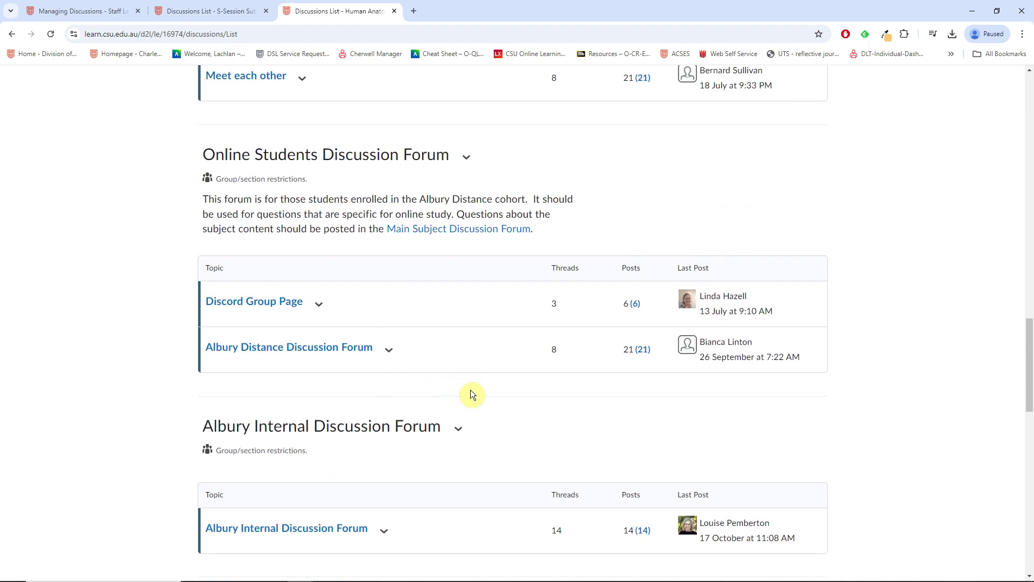
scroll(470, 389, "up", 20)
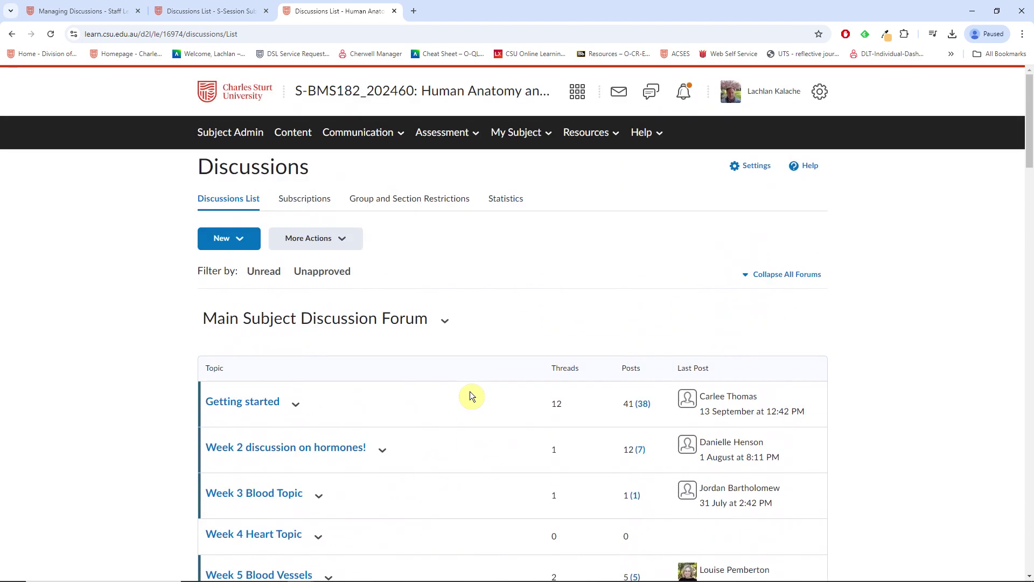
Switch to the training subject site's discussions and start a new forum titled "Sample Restricted Discussion Forum"
left_click(200, 12)
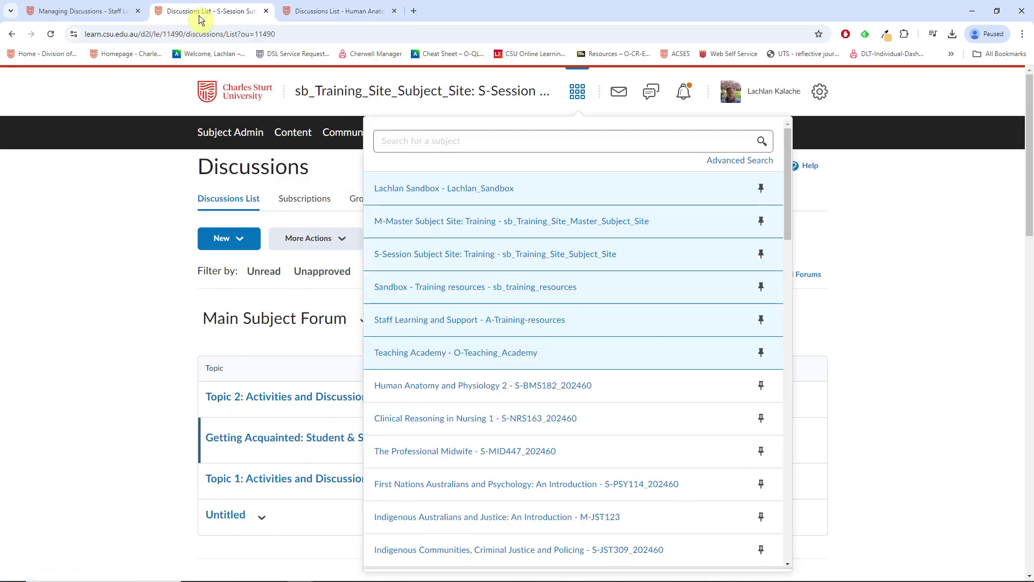
left_click(78, 338)
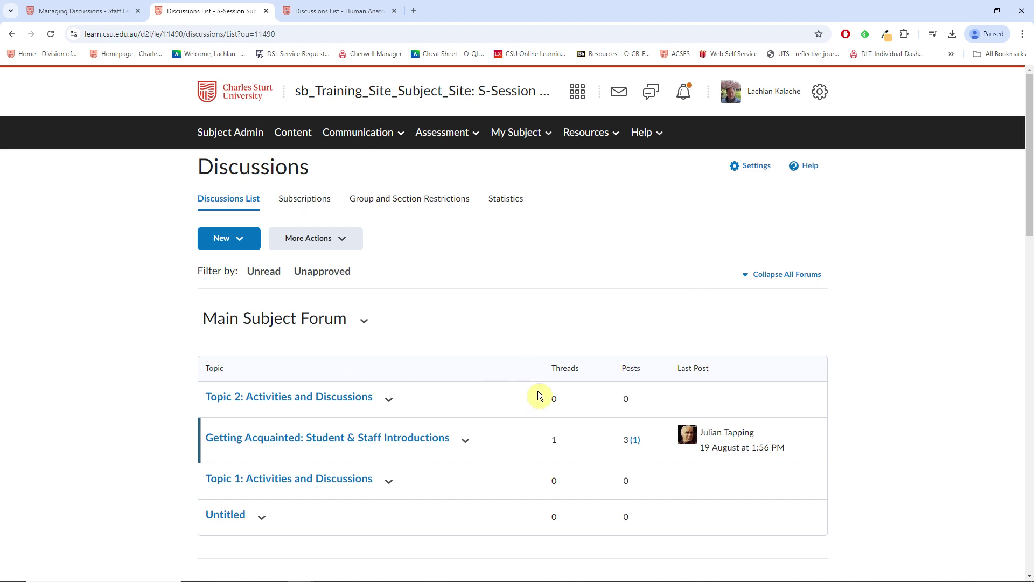
left_click(235, 241)
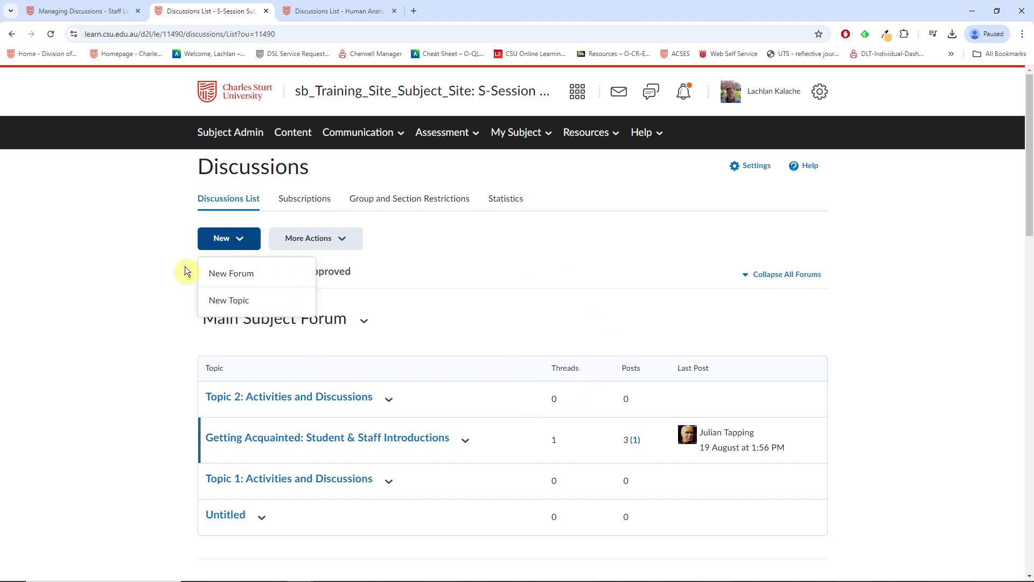
left_click(226, 275)
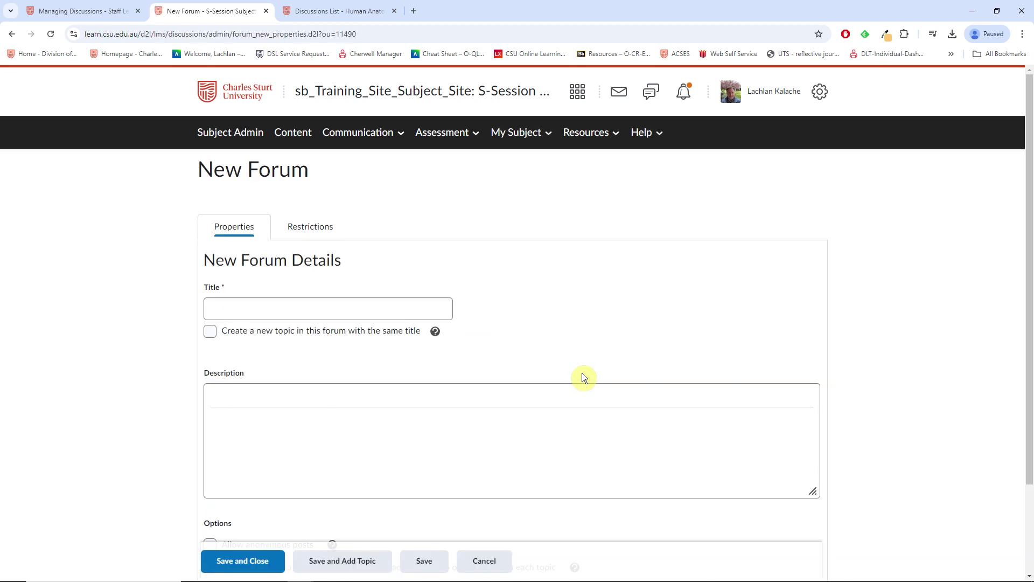
left_click(276, 308)
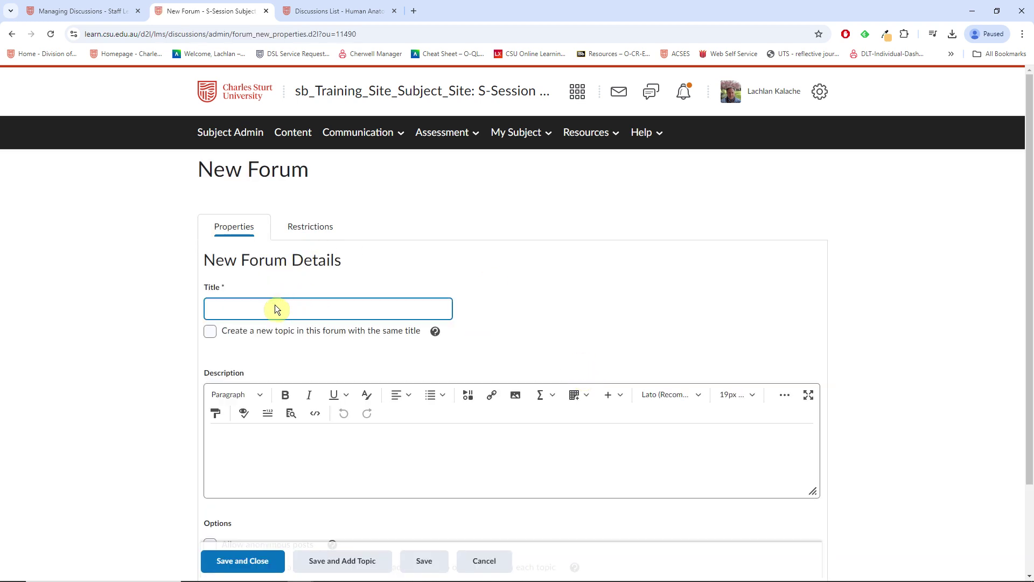
type("Sample Restricted Discussion Forum")
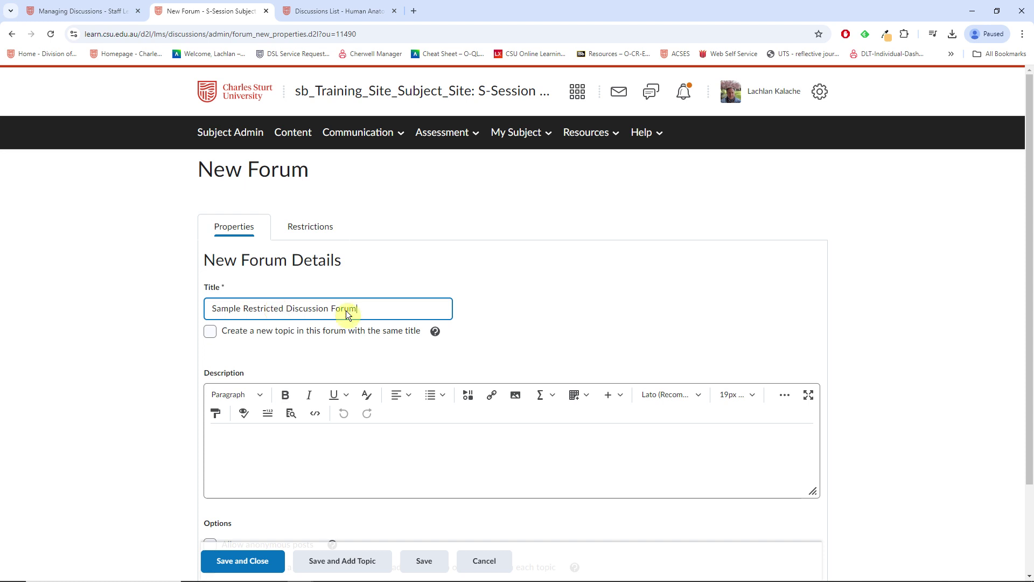
Review the new forum's posting options and open its restriction settings at the release conditions
scroll(590, 342, "down", 1)
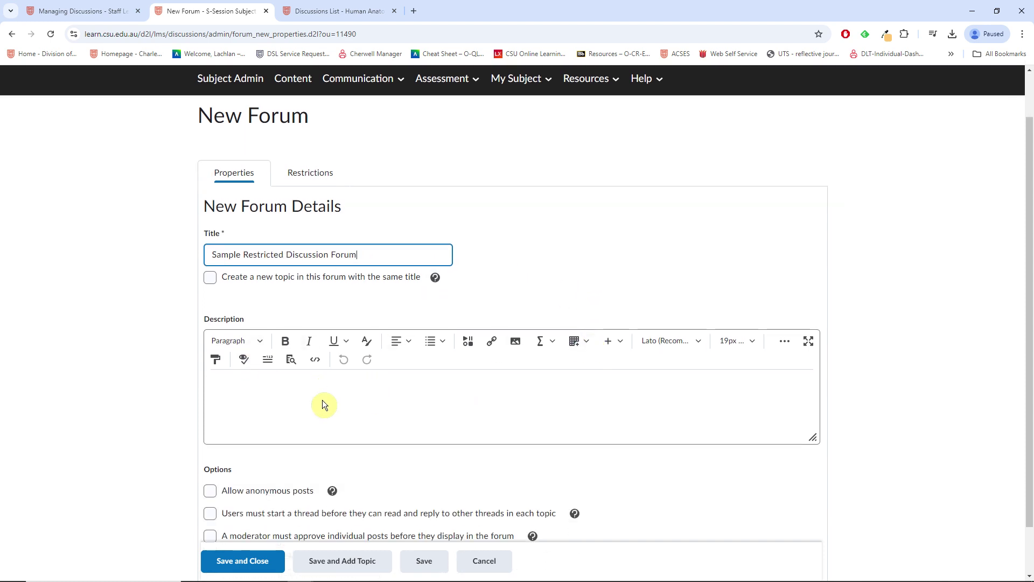
scroll(495, 434, "down", 1)
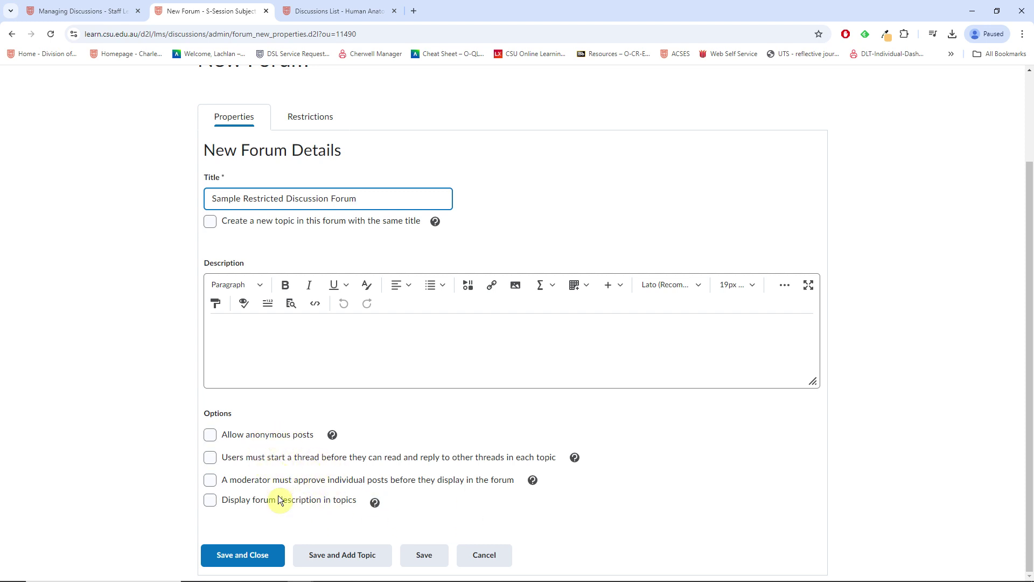
scroll(485, 372, "up", 1)
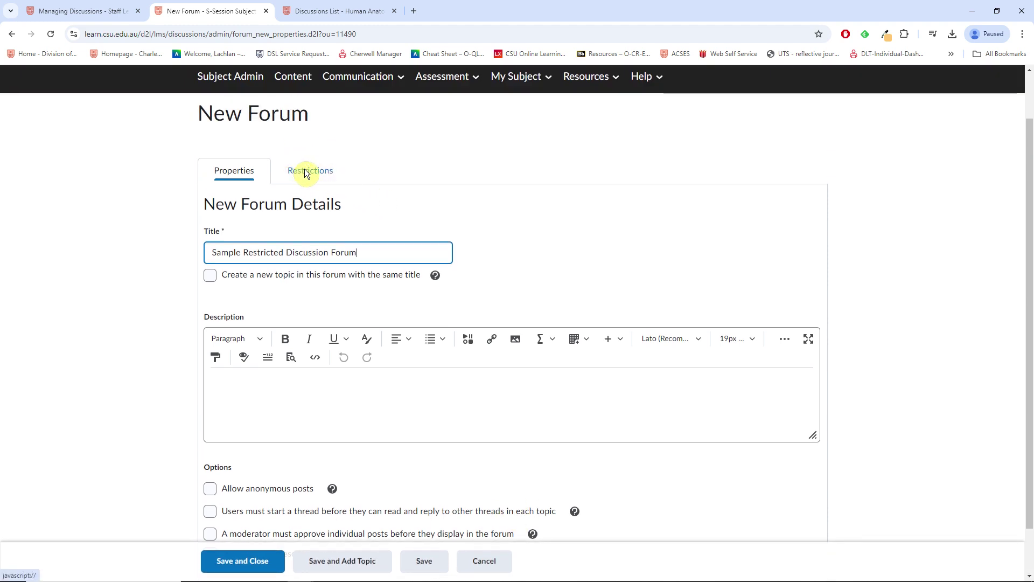
left_click(305, 171)
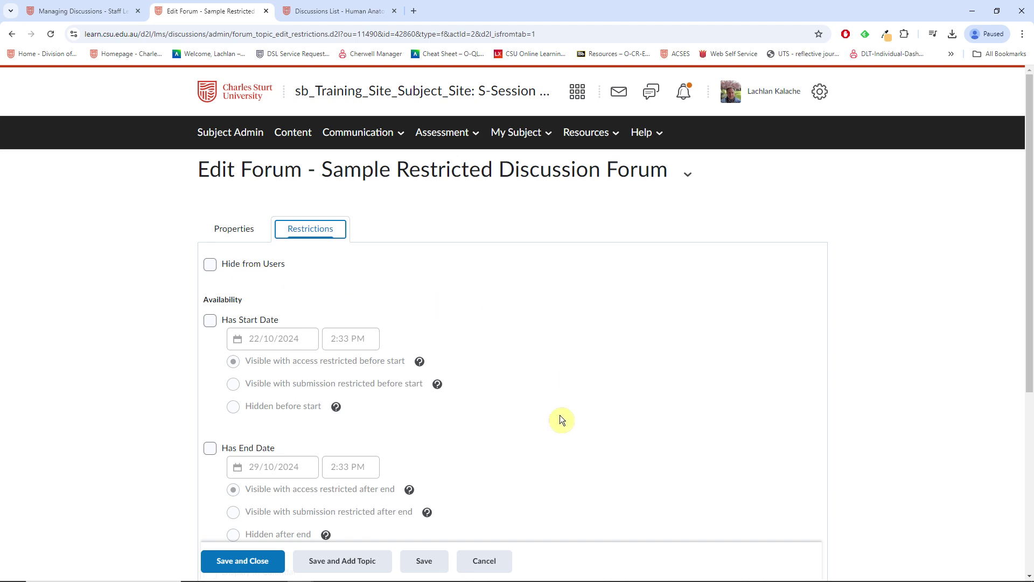
scroll(405, 372, "down", 1)
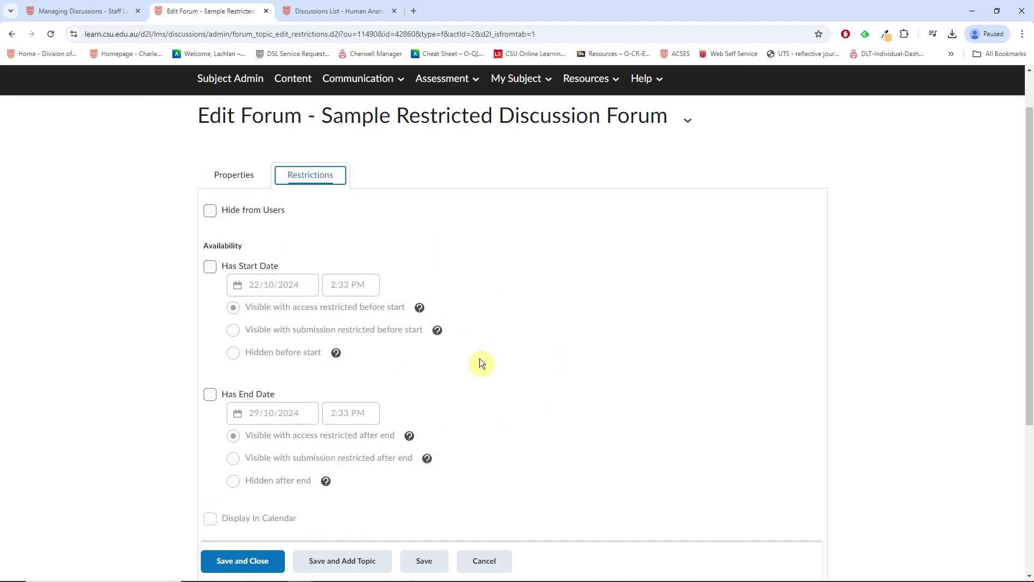
scroll(547, 379, "down", 4)
scroll(549, 370, "down", 1)
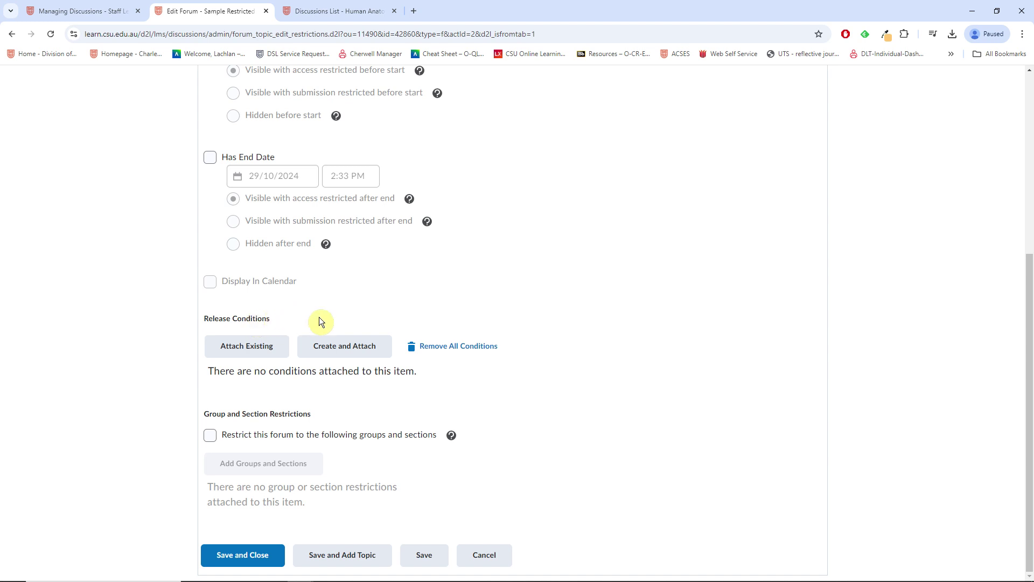
Create and attach a release condition requiring section enrolment in Port Macquarie Internal
left_click(341, 347)
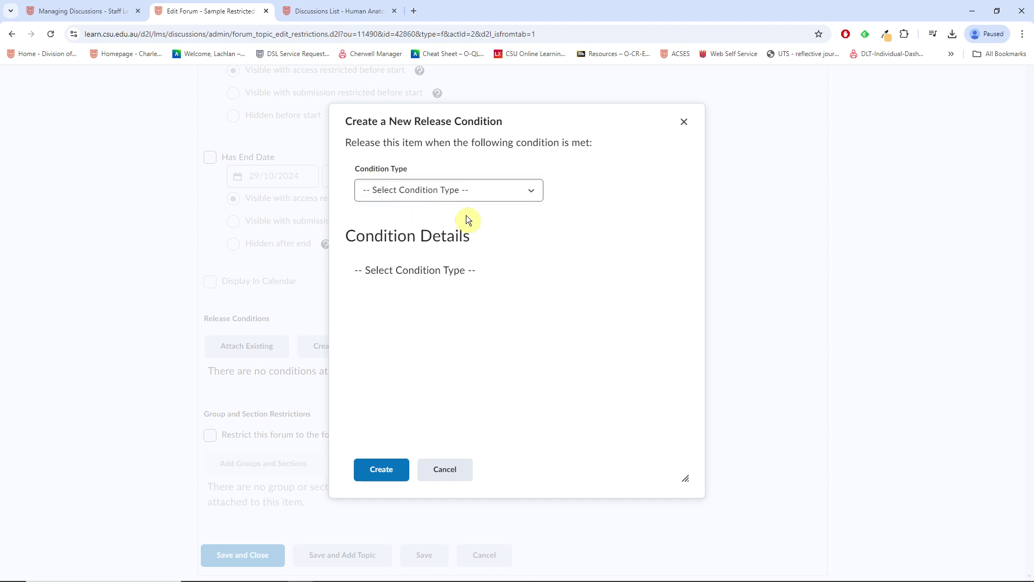
left_click(532, 195)
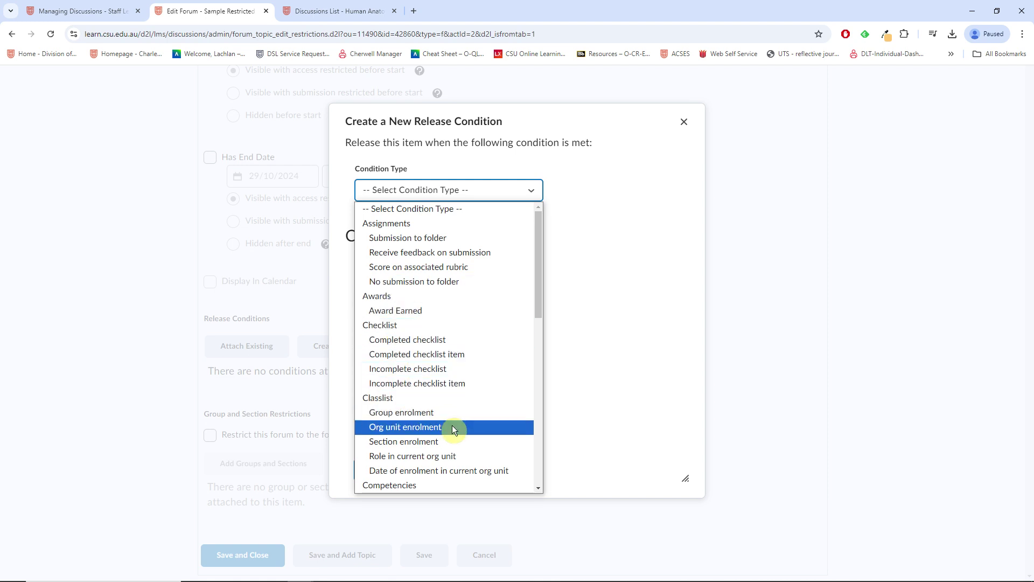
left_click(401, 442)
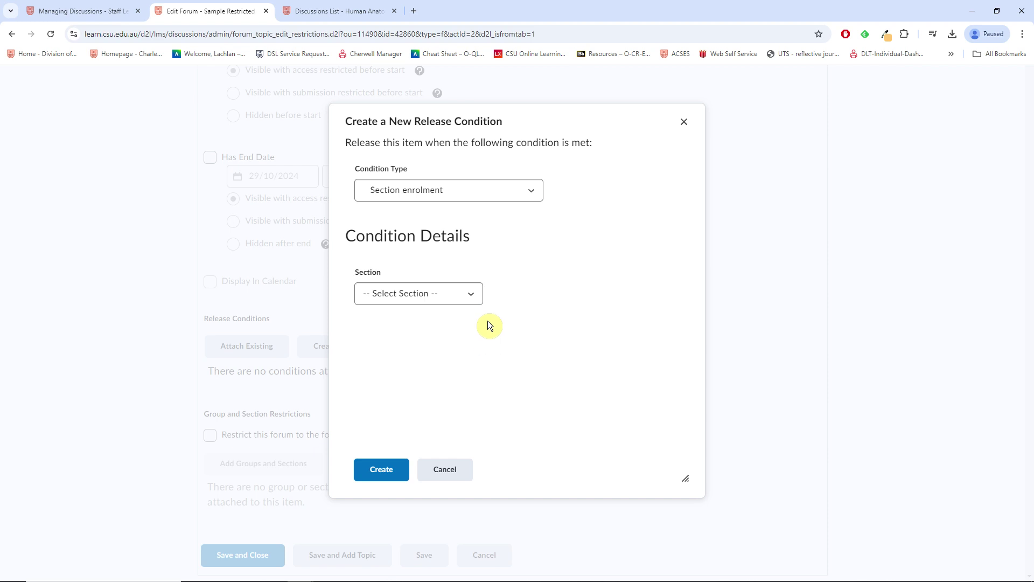
left_click(467, 294)
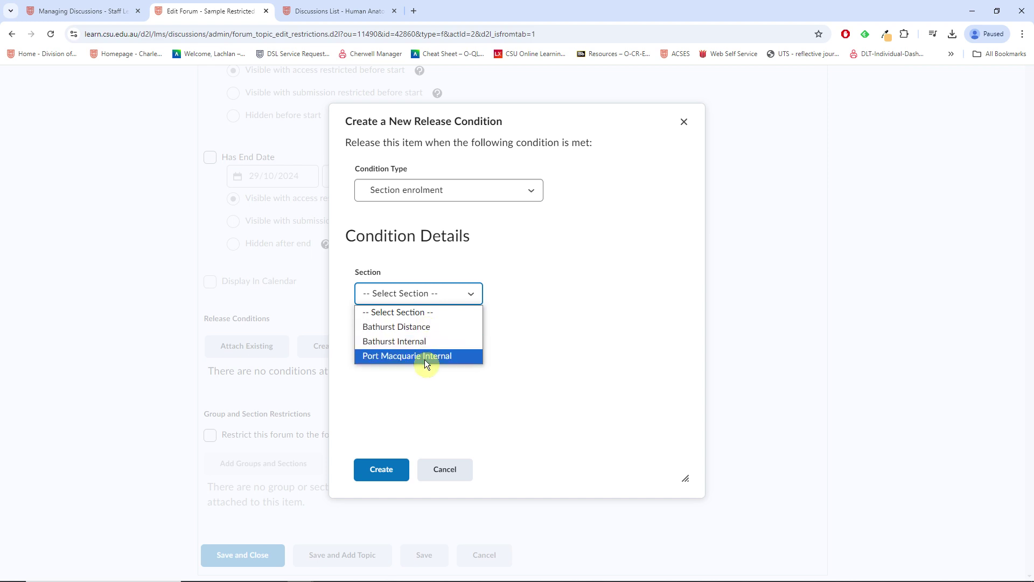
left_click(384, 357)
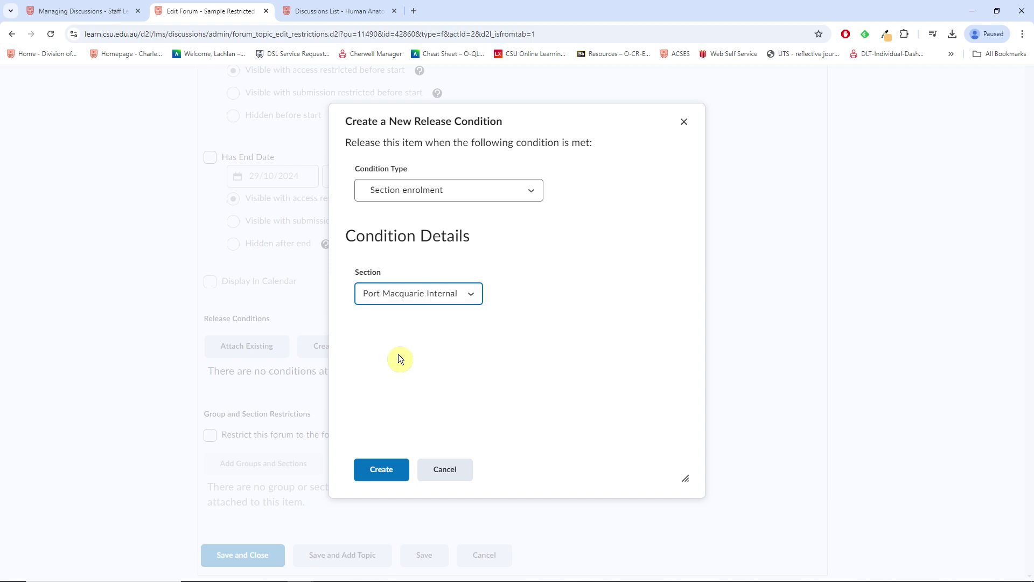
left_click(379, 467)
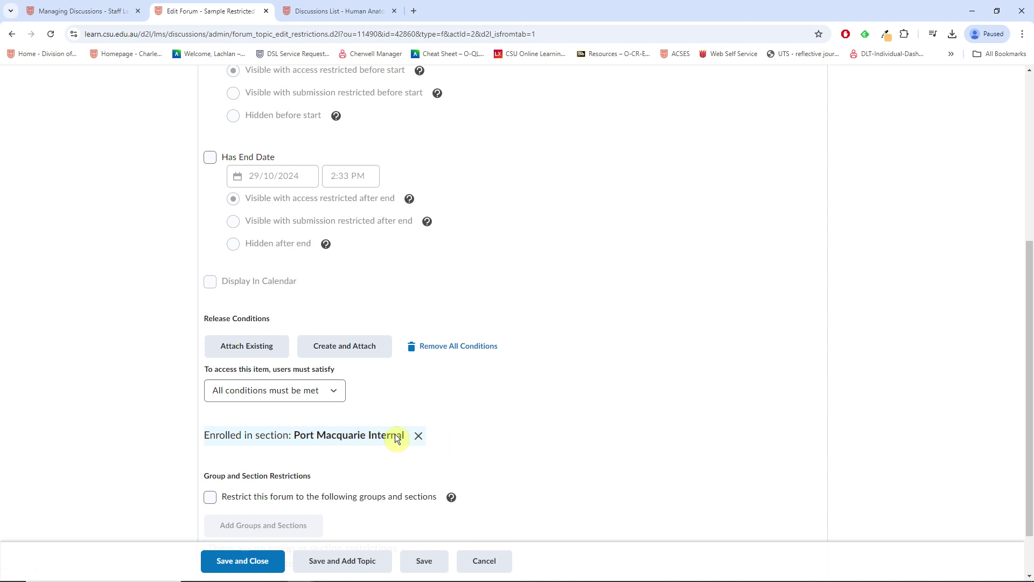
Append "(PTI)" to the forum title so it reads "Sample Restricted Discussion Forum (PTI)"
scroll(396, 437, "up", 5)
left_click(227, 231)
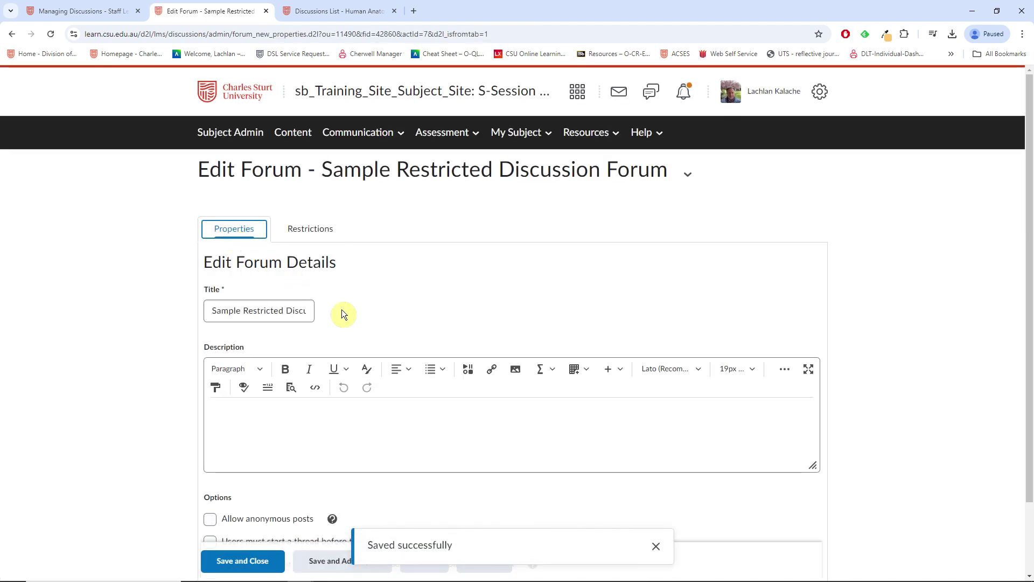
left_click(295, 310)
key("Right")
key("Right")
key("Right")
key("Right")
key("Right")
key("Right")
key("Right")
key("Right")
key("Right")
key("Right")
key("Right")
key("Right")
key("Right")
key("Right")
type("(PTI")
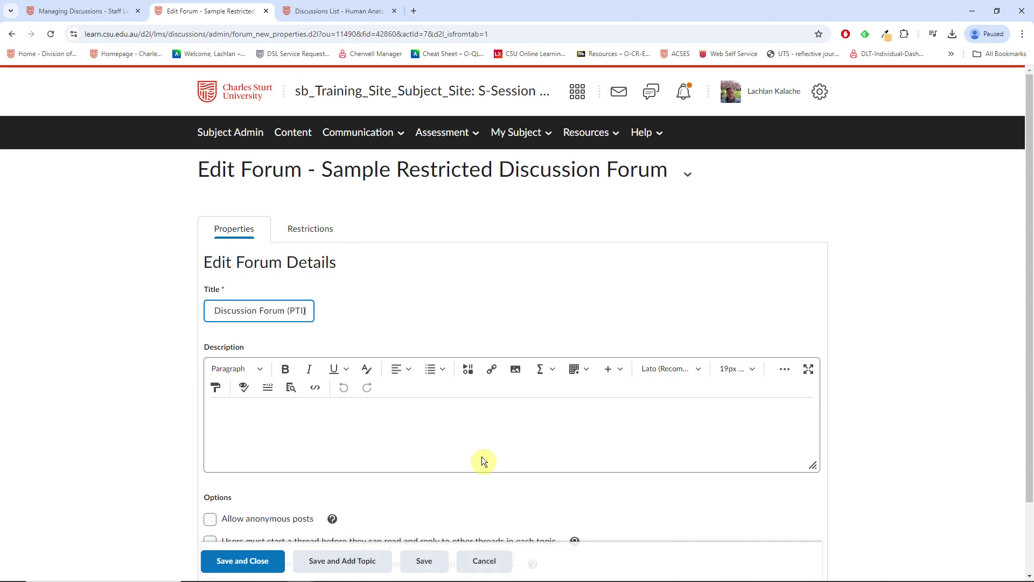
Create and attach a second release condition to the forum requiring section enrolment in Bathurst Internal
left_click(309, 229)
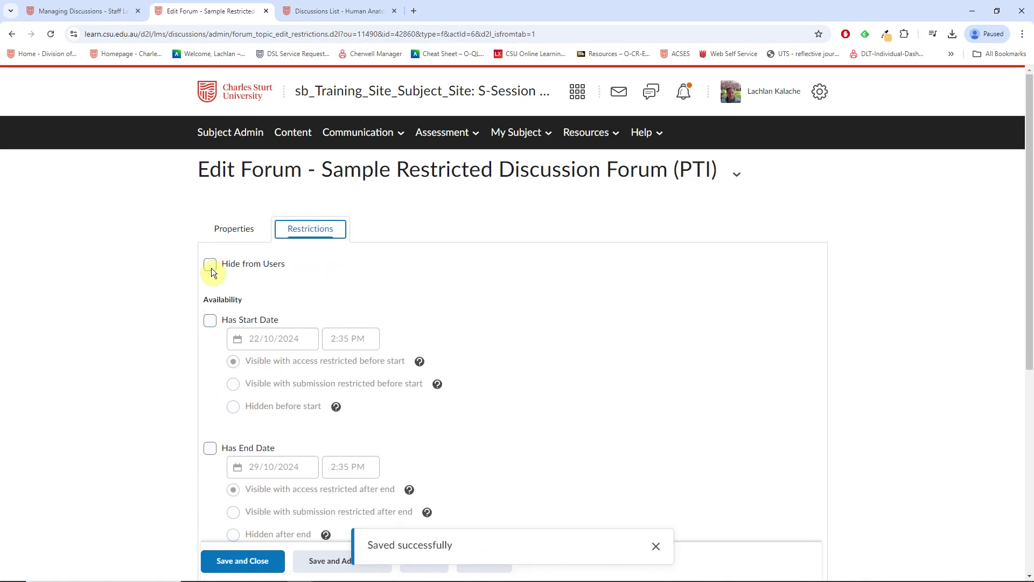
scroll(422, 387, "down", 5)
scroll(542, 437, "down", 2)
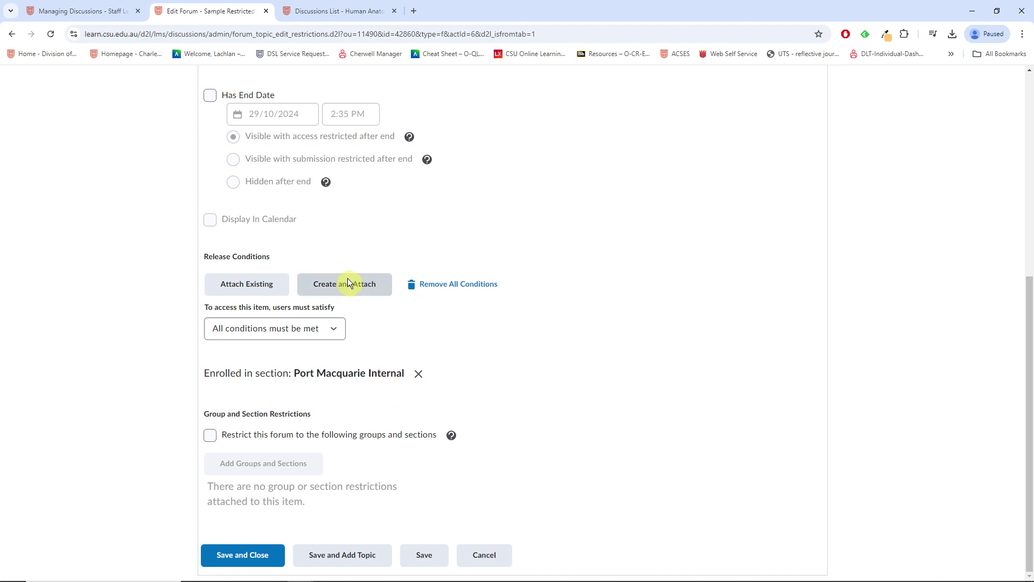
left_click(333, 281)
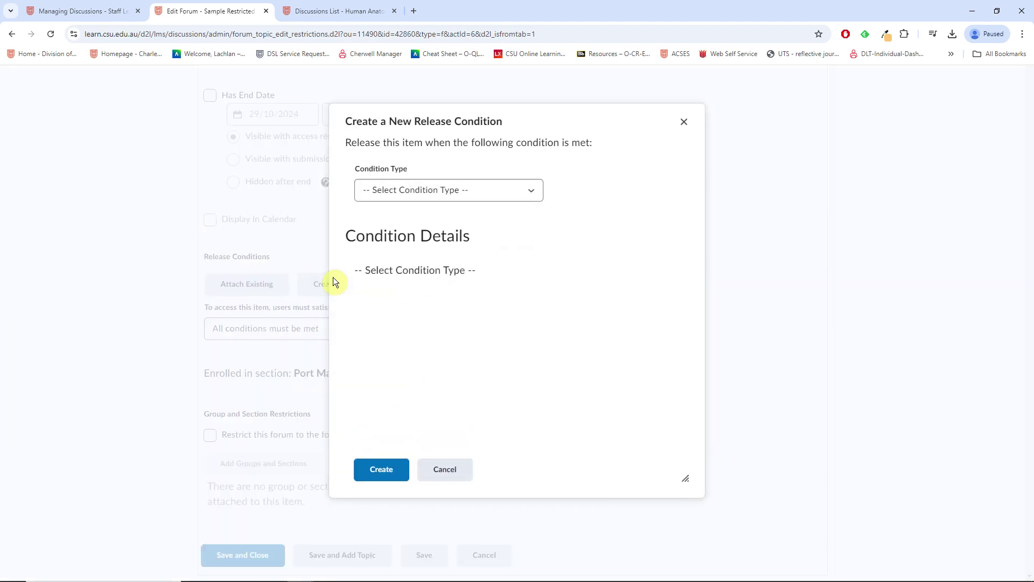
left_click(452, 190)
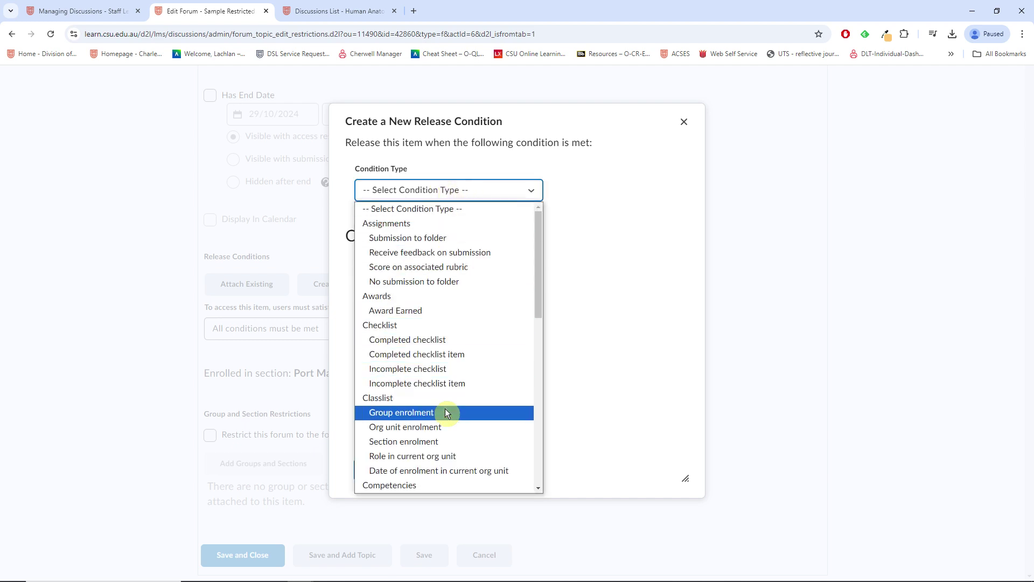
left_click(395, 442)
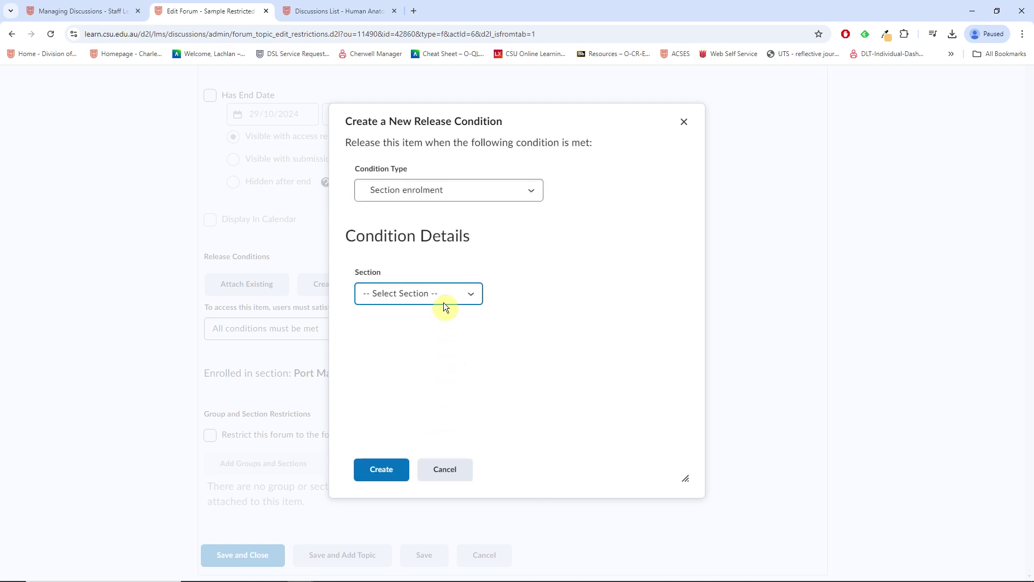
left_click(444, 302)
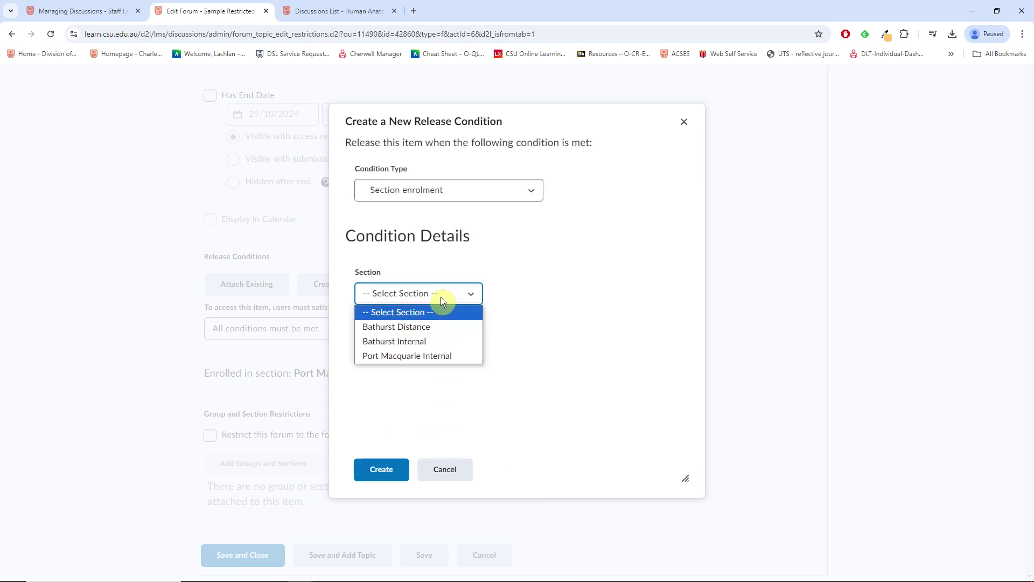
left_click(390, 344)
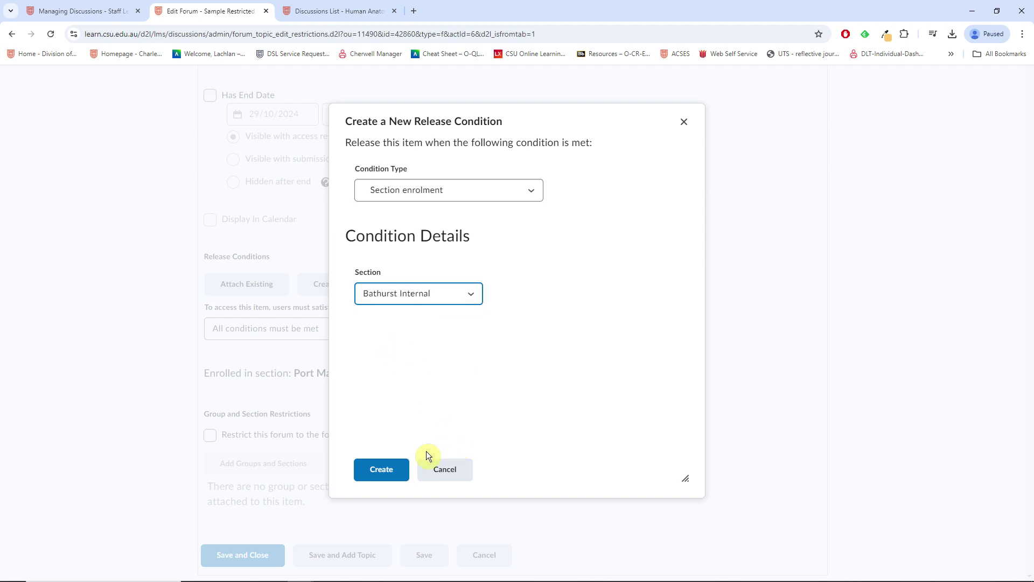
left_click(383, 469)
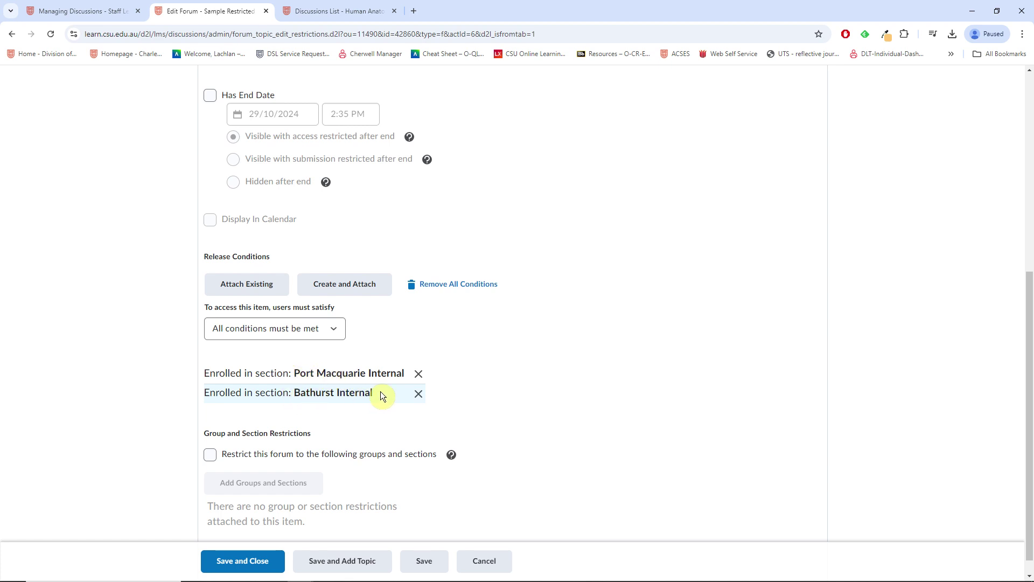
Set the forum's release conditions so that any condition must be met, and save and close the forum
left_click(333, 331)
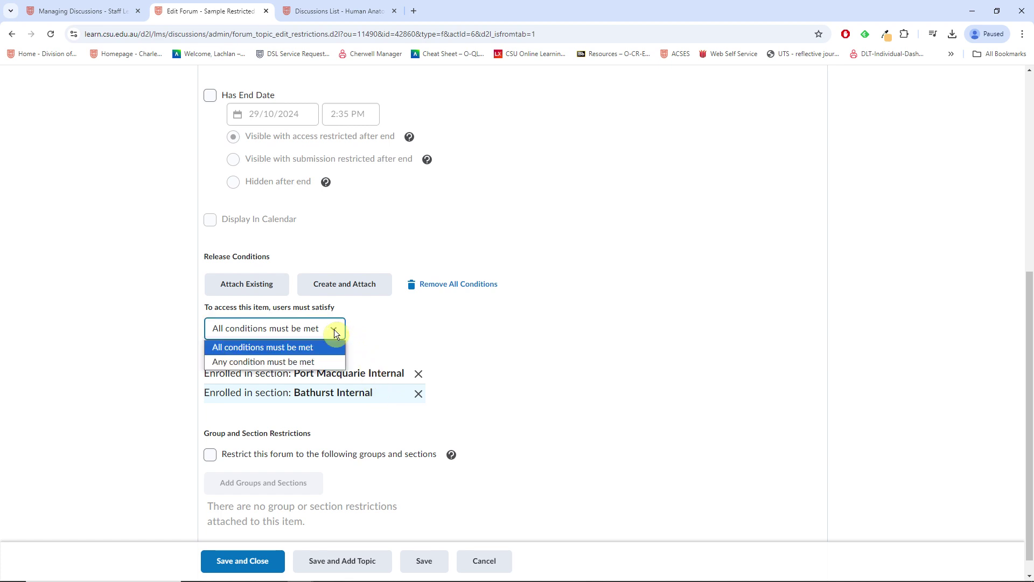
left_click(254, 363)
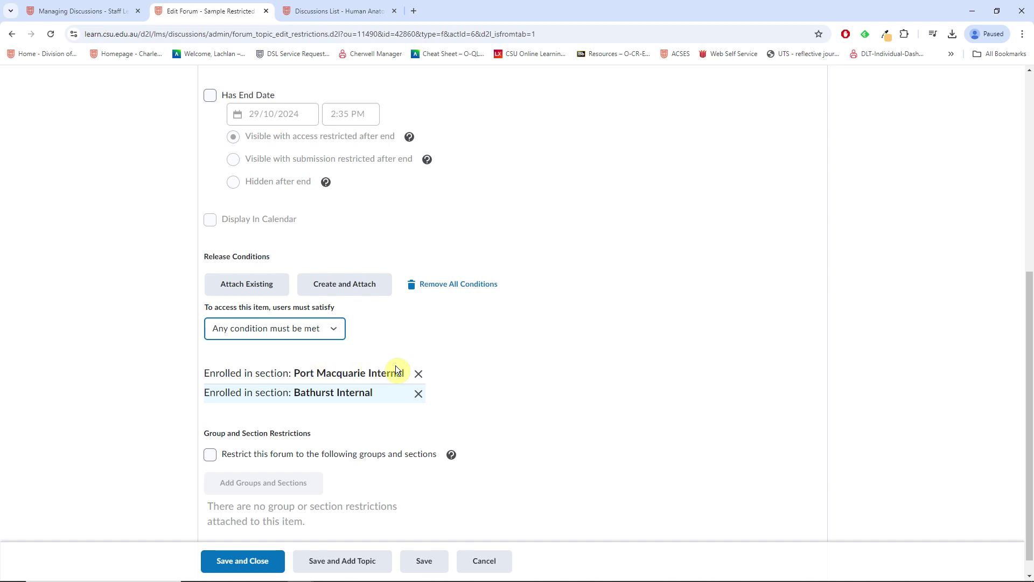
scroll(446, 358, "down", 1)
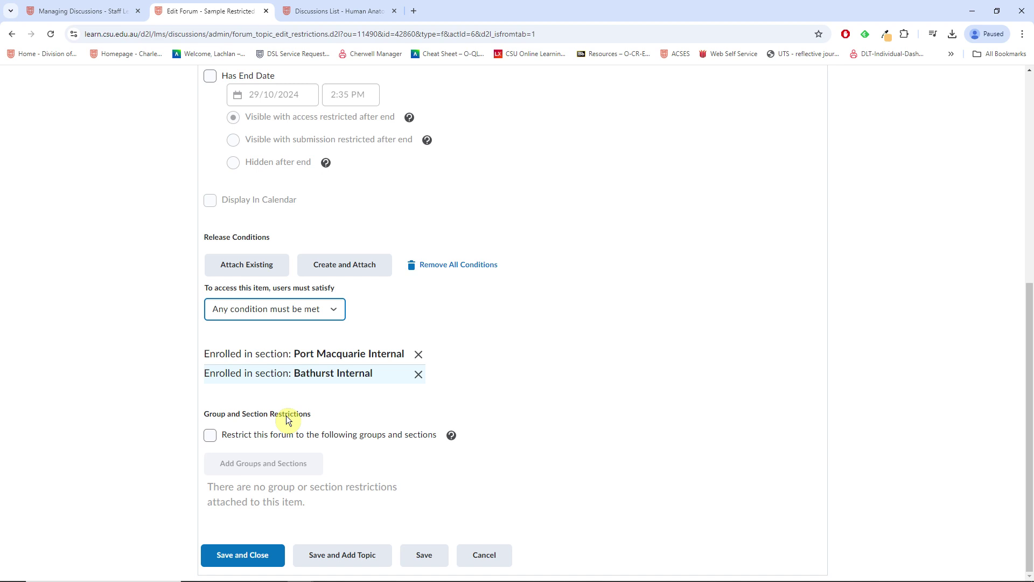
left_click(210, 435)
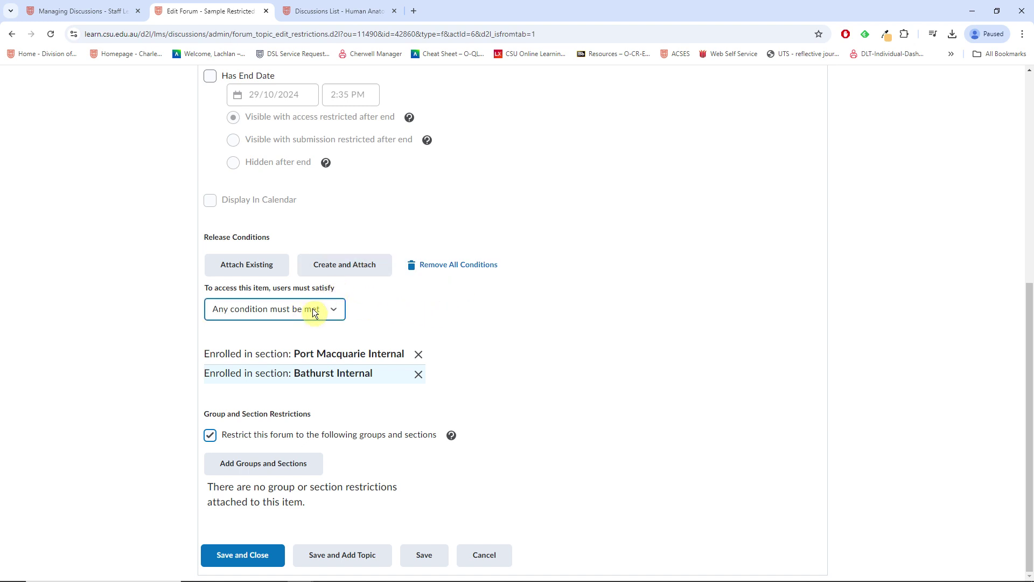
left_click(210, 435)
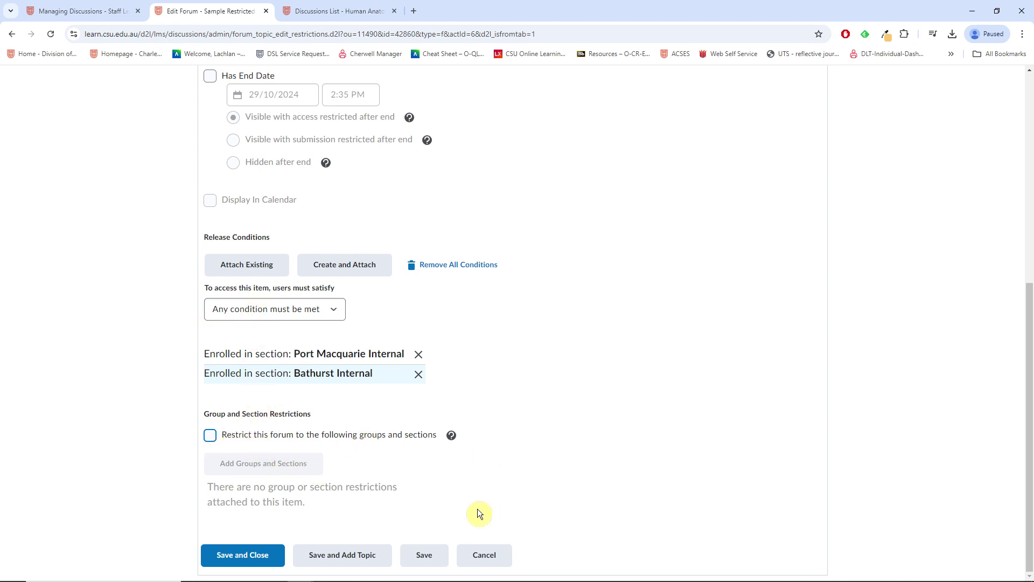
left_click(243, 556)
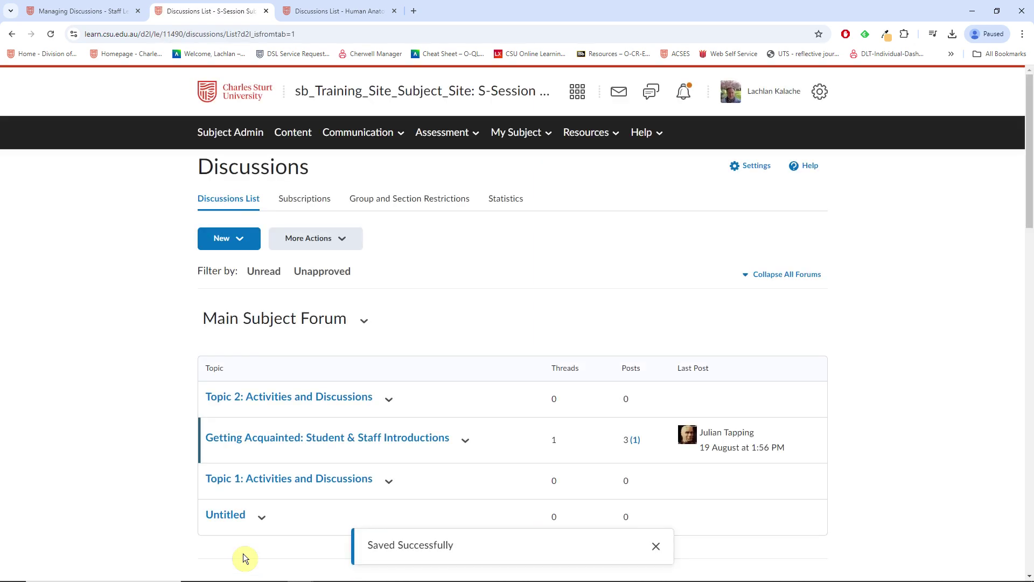
Start a new topic titled "sample topic" in the Sample Restricted Discussion Forum (PTI)
left_click_drag(1030, 162, 1030, 503)
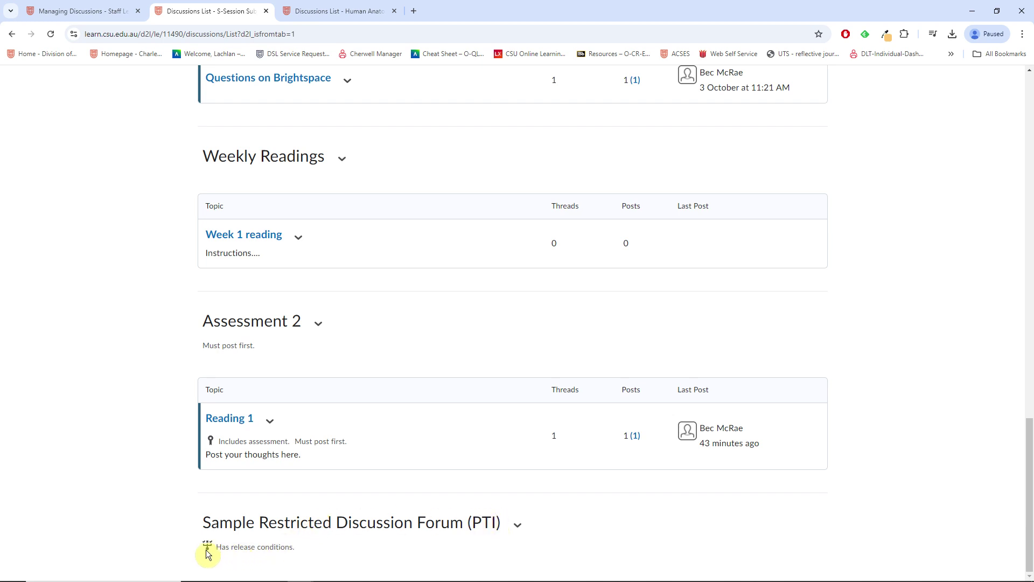
mouse_move(221, 548)
left_click(518, 527)
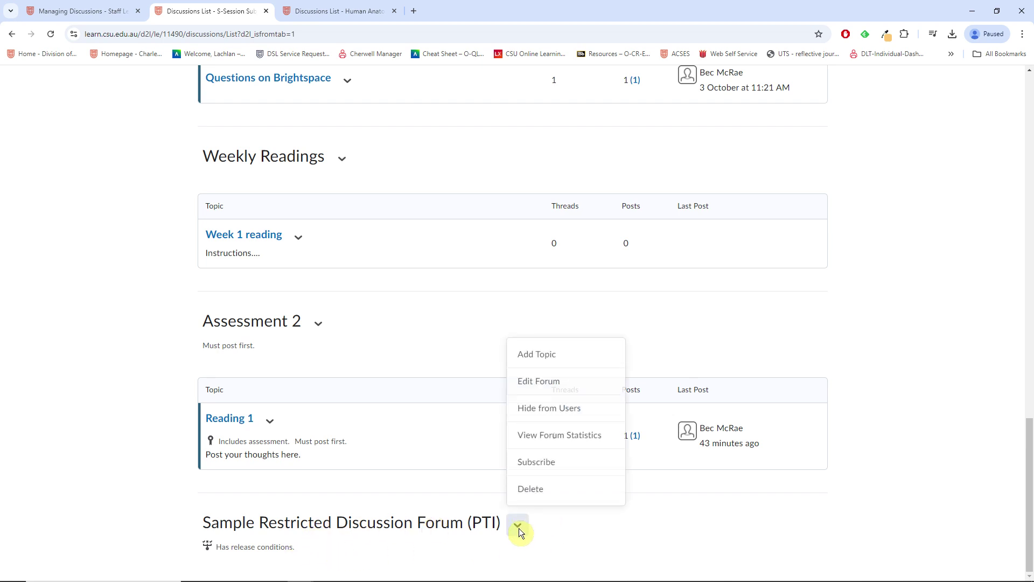
left_click(538, 357)
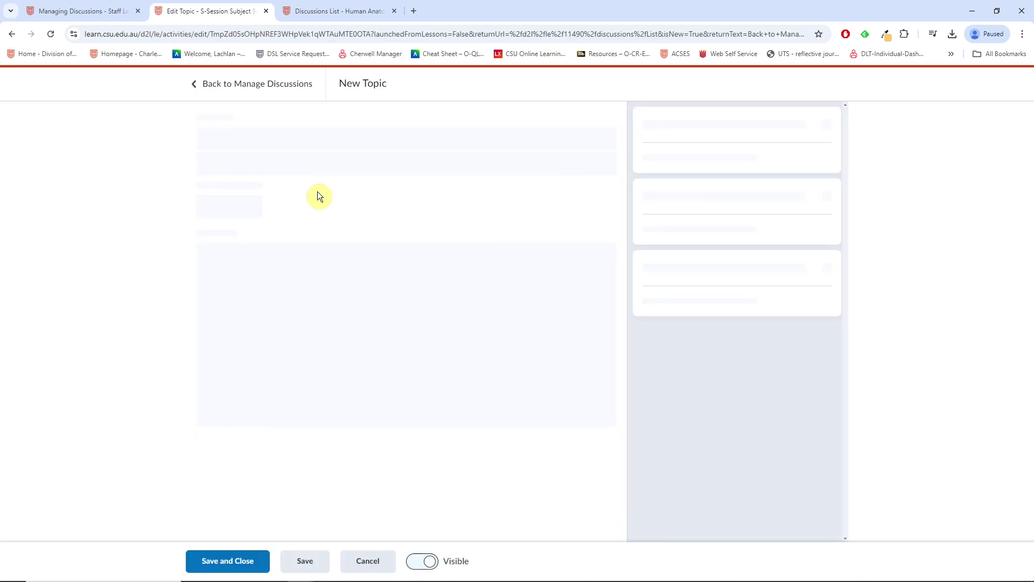
type("sampl")
type("e 1st t")
key("BackSpace")
key("BackSpace")
key("BackSpace")
key("BackSpace")
key("BackSpace")
type("topic")
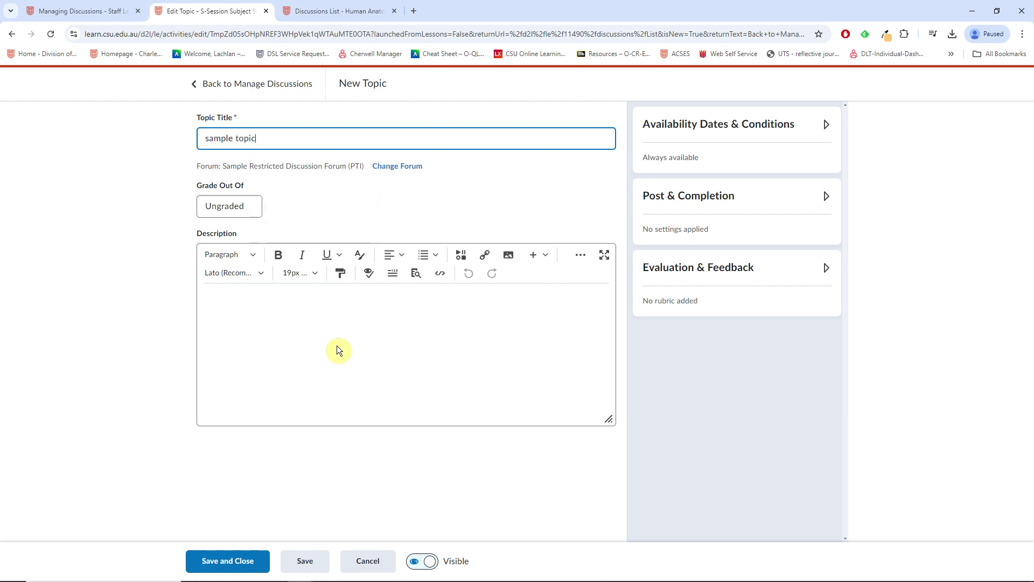
Enter "text" as the topic's description, save and close it, and dismiss the notification in the discussions list
left_click(239, 372)
type("text")
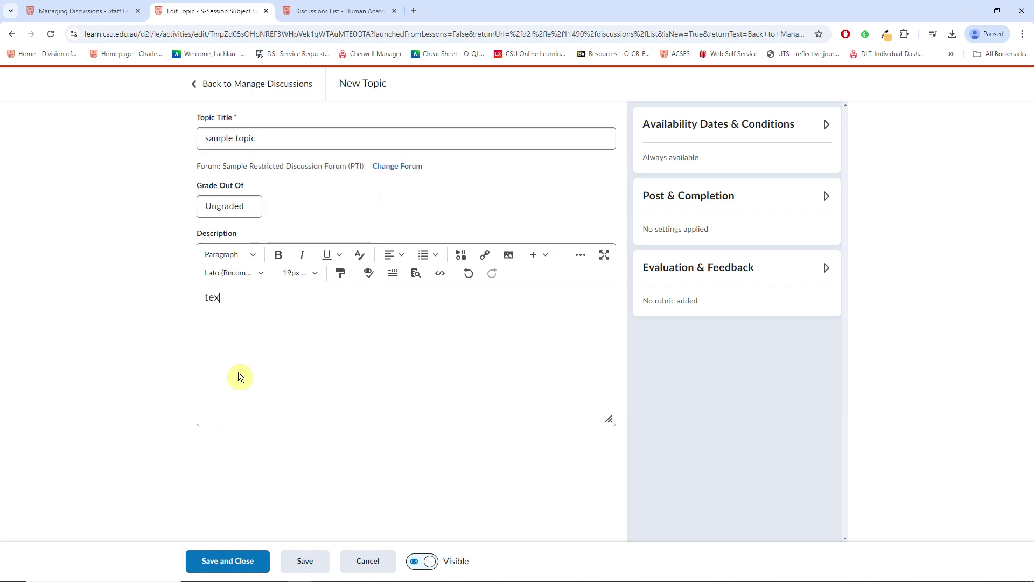
left_click(264, 561)
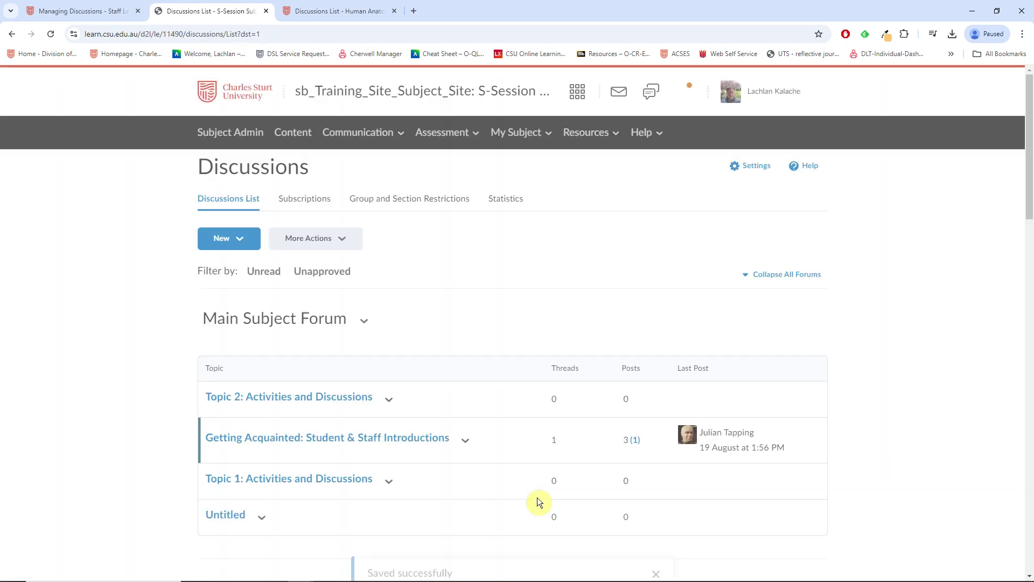
left_click_drag(1030, 123, 1029, 506)
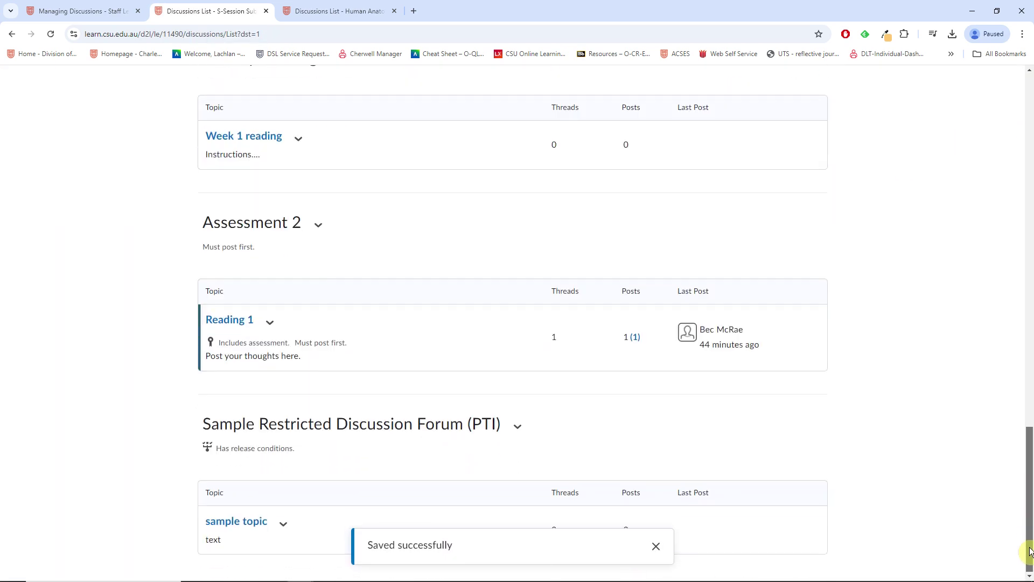
left_click(656, 545)
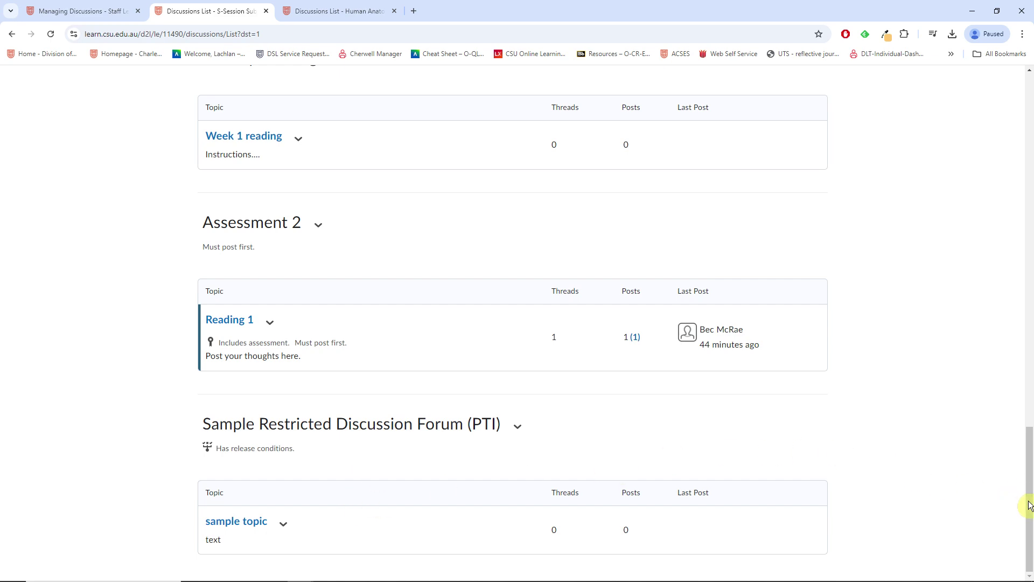
Start a new topic in the Main Subject Forum titled "new restricted topic" with the description "text"
left_click_drag(1030, 505, 1029, 150)
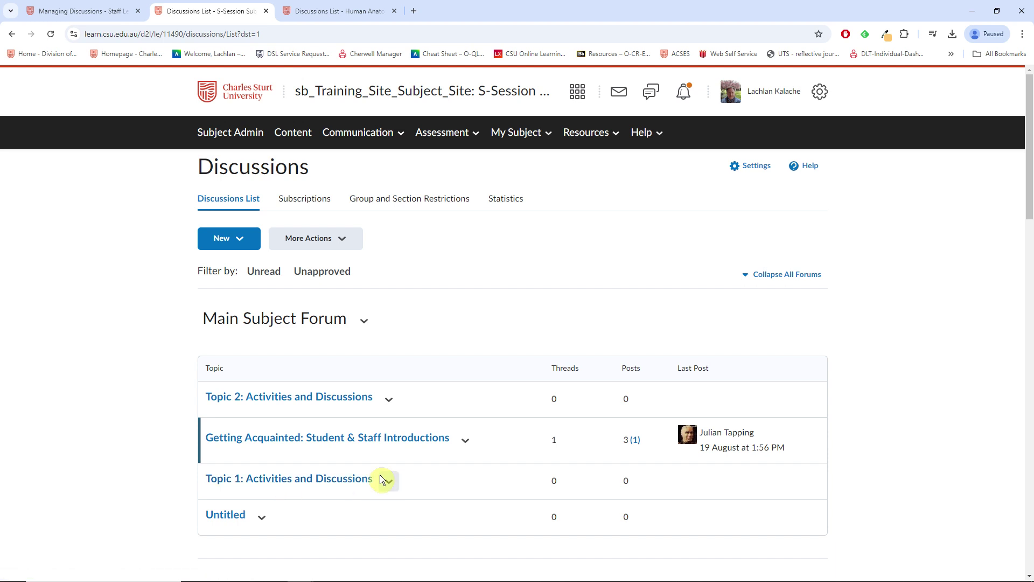
left_click(365, 322)
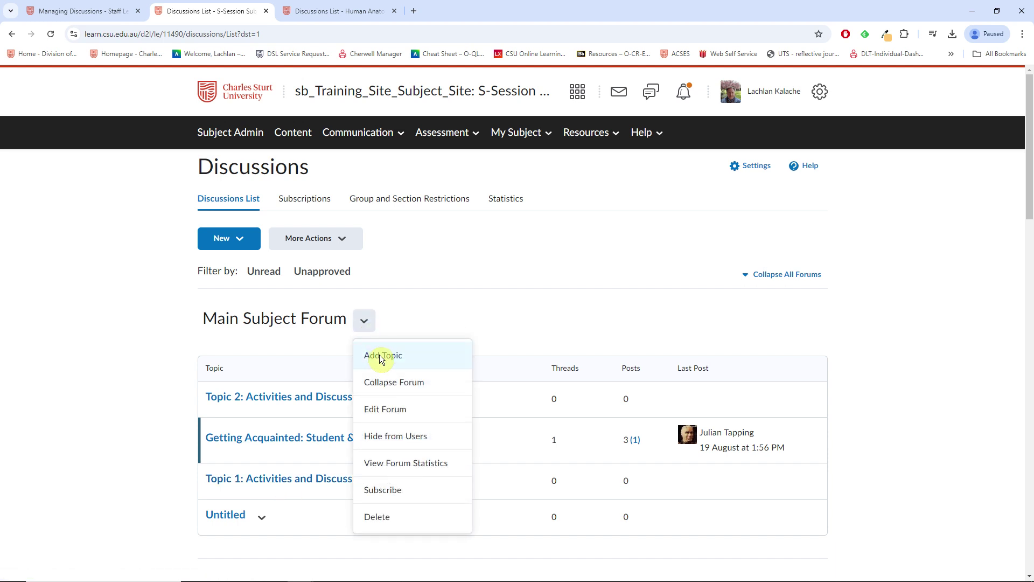
left_click(404, 356)
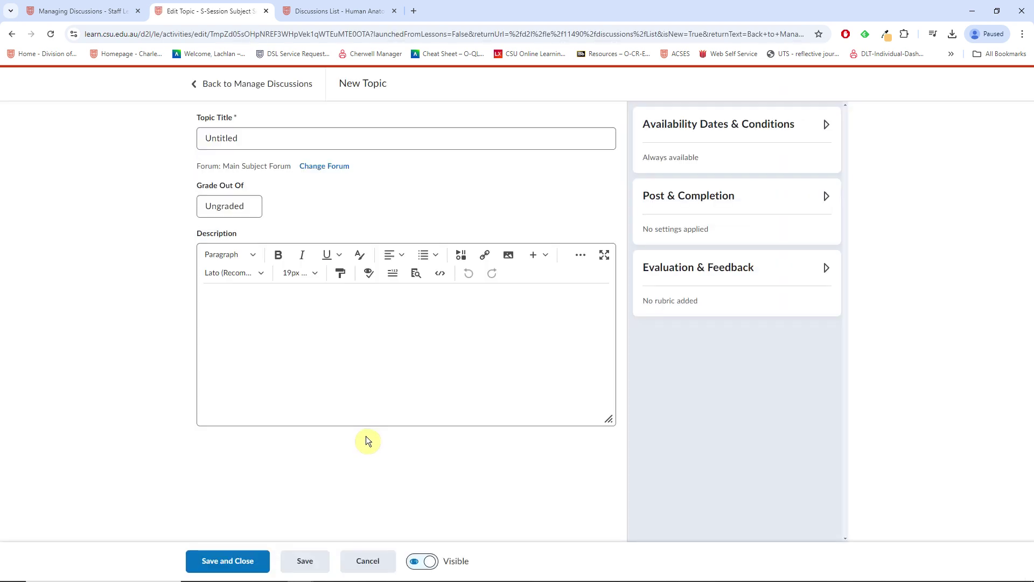
left_click(263, 140)
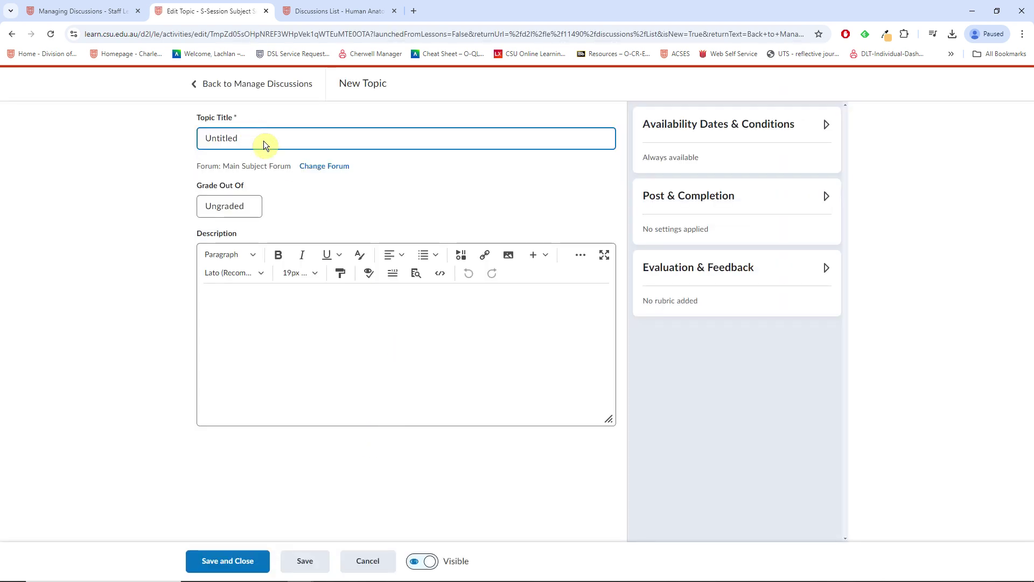
double_click(262, 140)
type("new restricted topic")
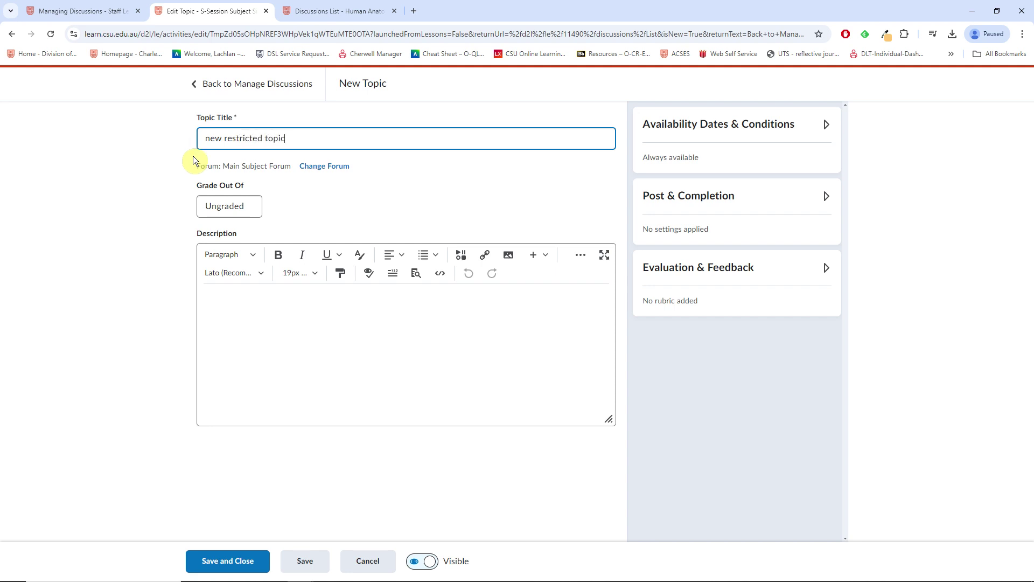
left_click(284, 306)
type("text")
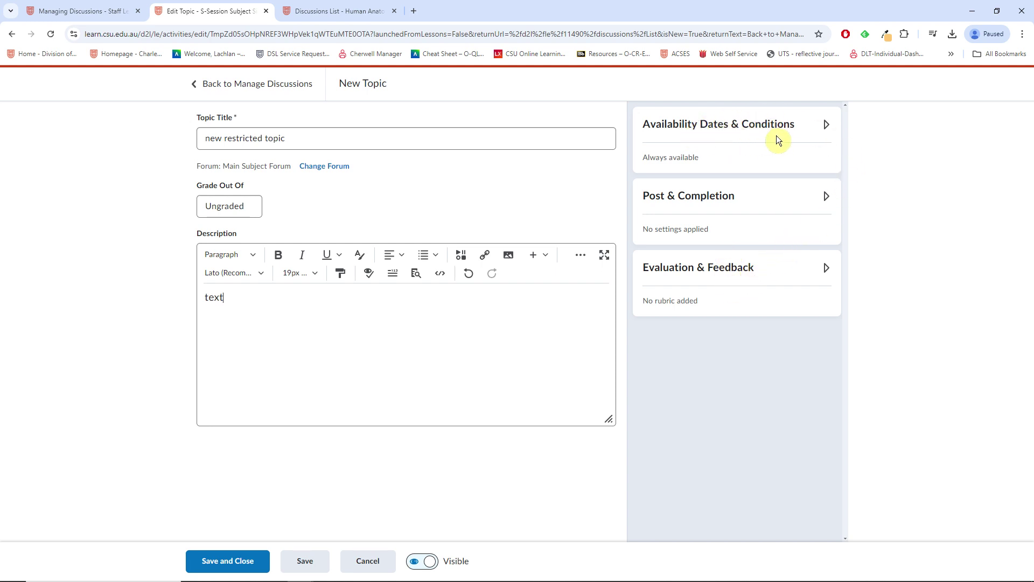
Create a release condition for the new topic requiring section enrolment in Bathurst Distance
left_click(806, 131)
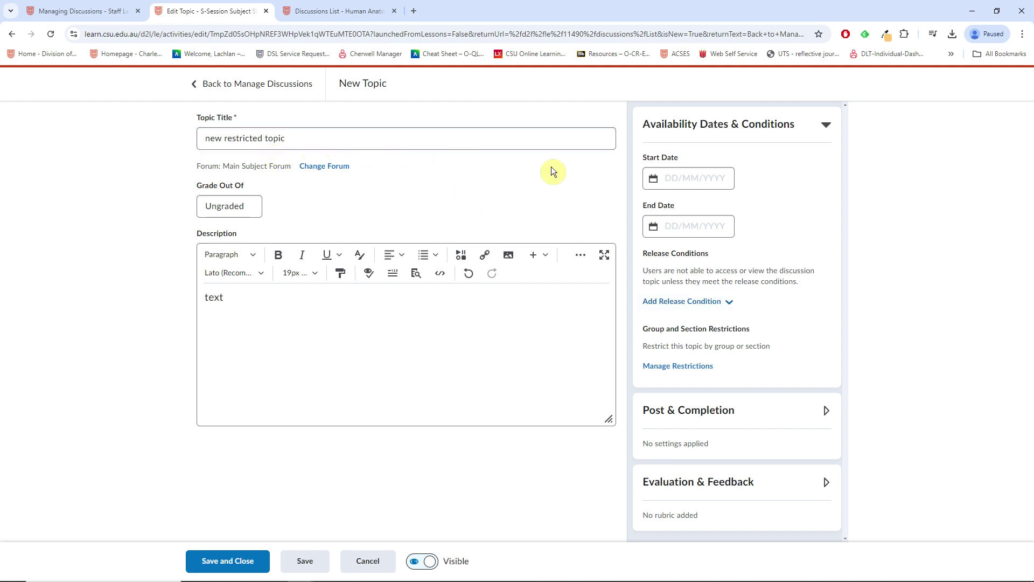
left_click(695, 305)
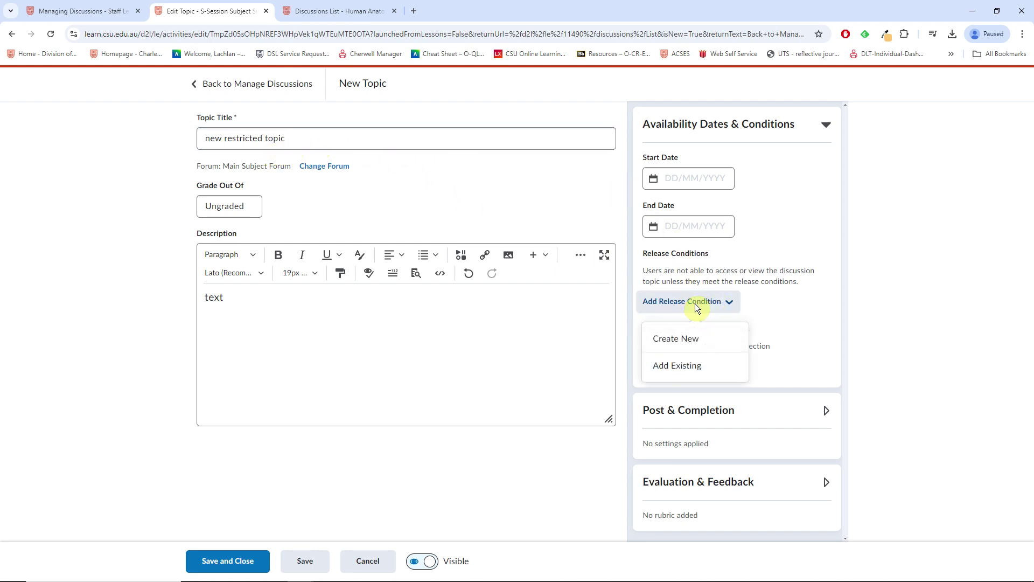
left_click(676, 340)
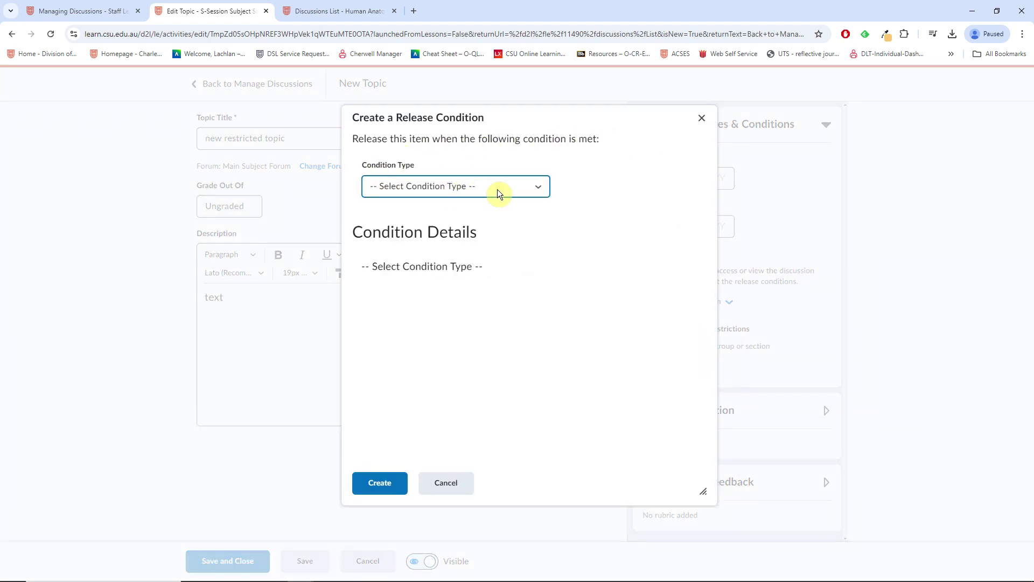
left_click(497, 189)
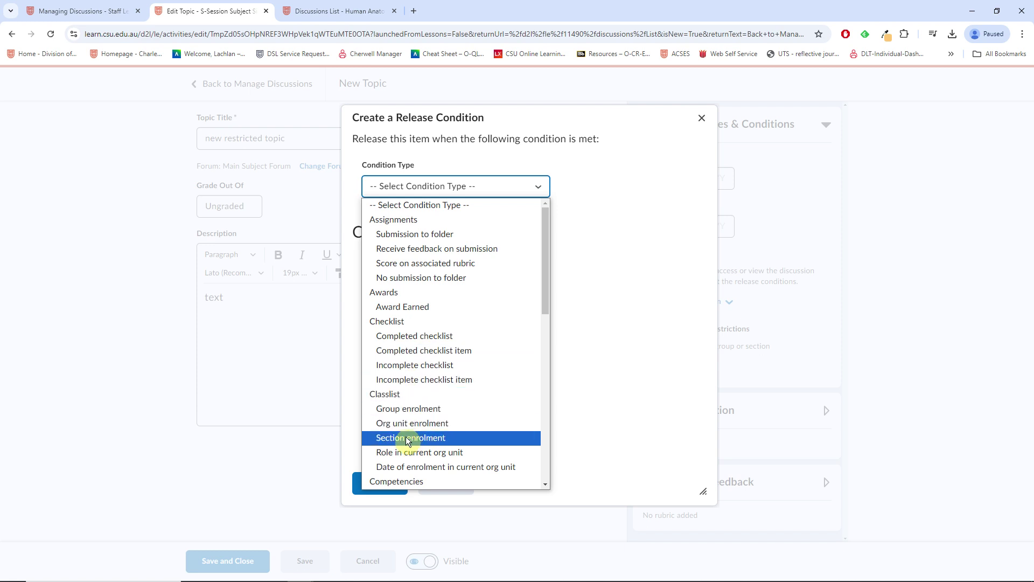
left_click(431, 438)
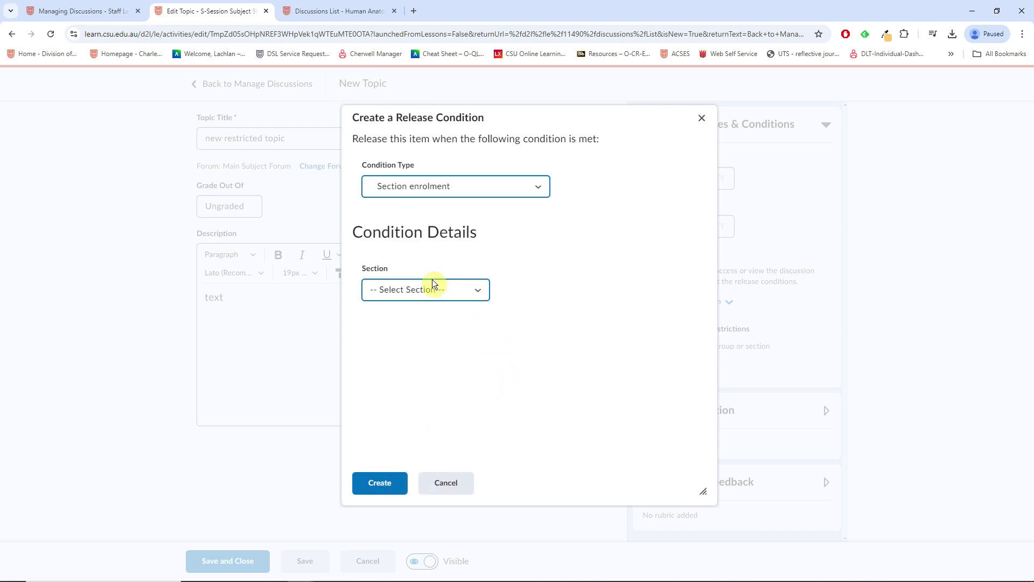
left_click(460, 291)
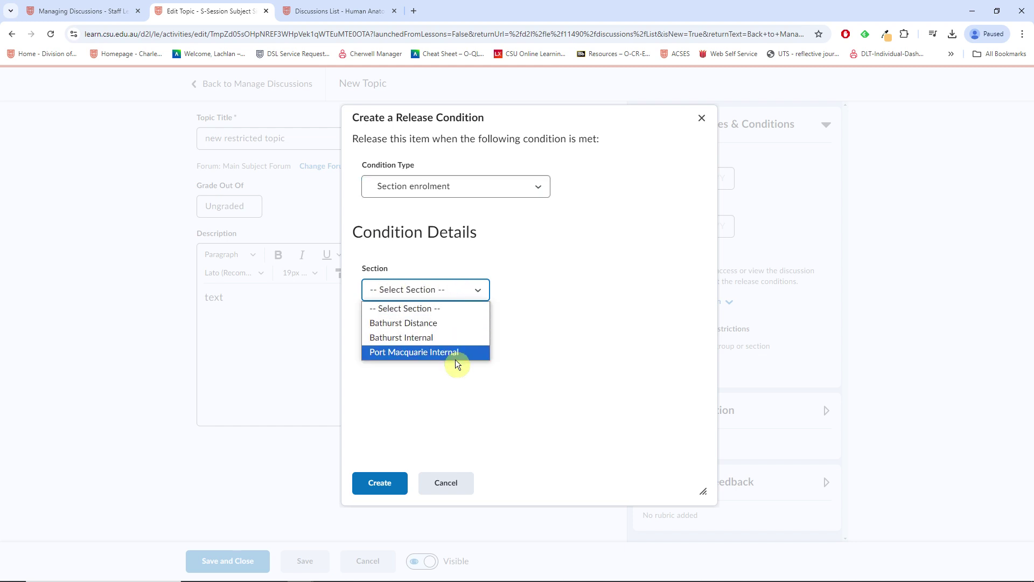
left_click(417, 325)
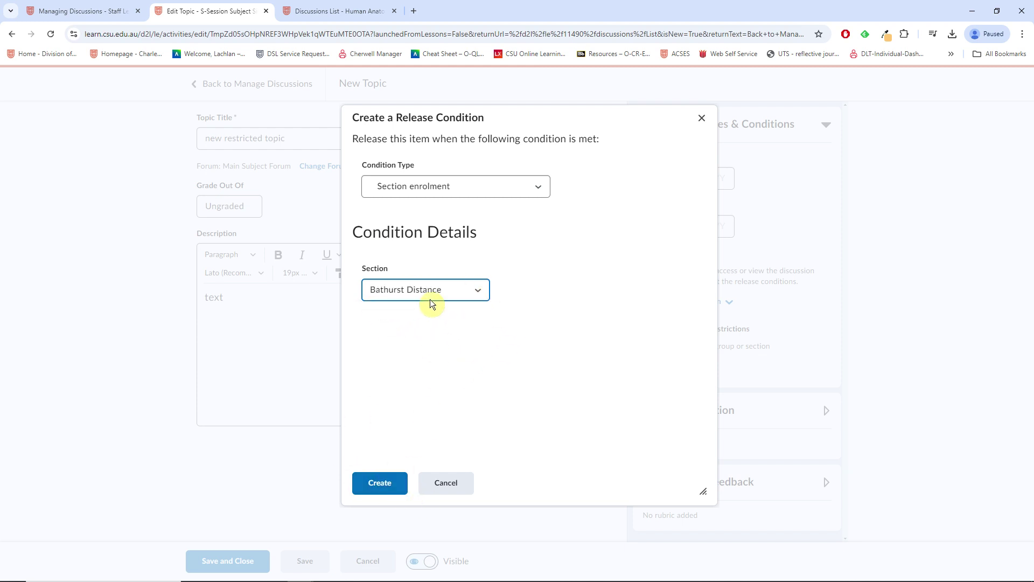
left_click(382, 480)
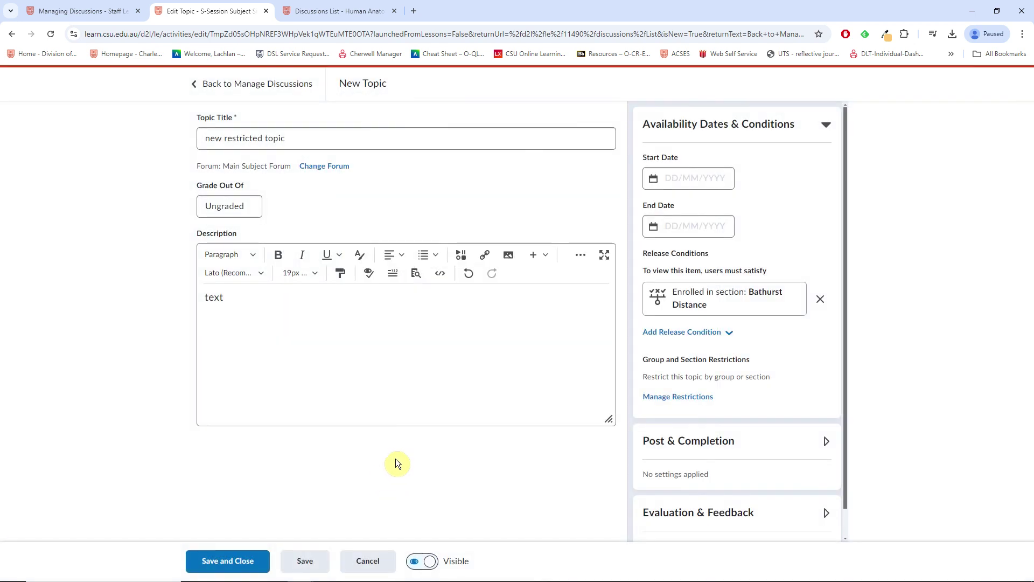
Append "(BD)" to the topic title so it reads "new restricted topic (BD)", and save and close the topic
left_click(312, 140)
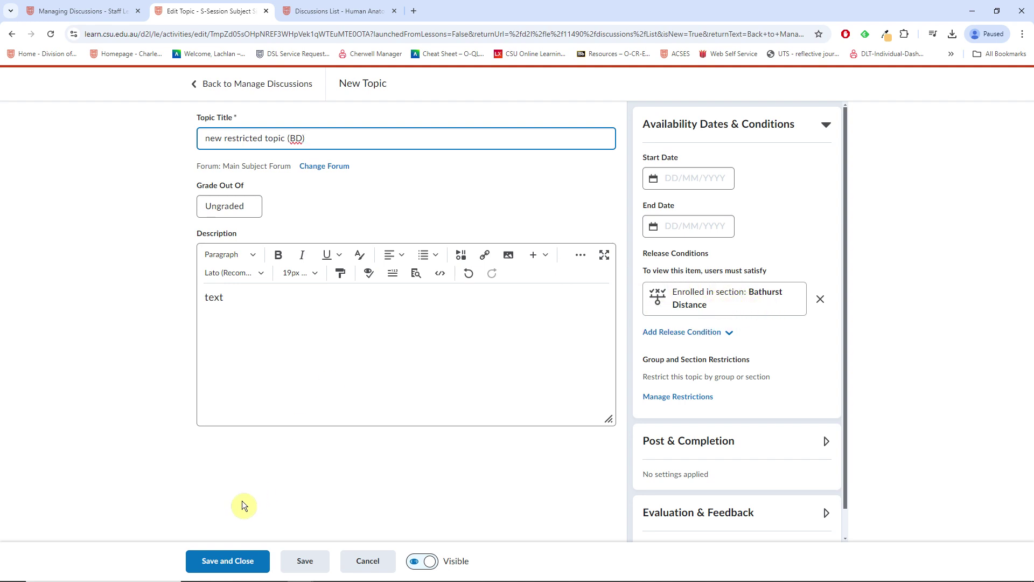
left_click(228, 565)
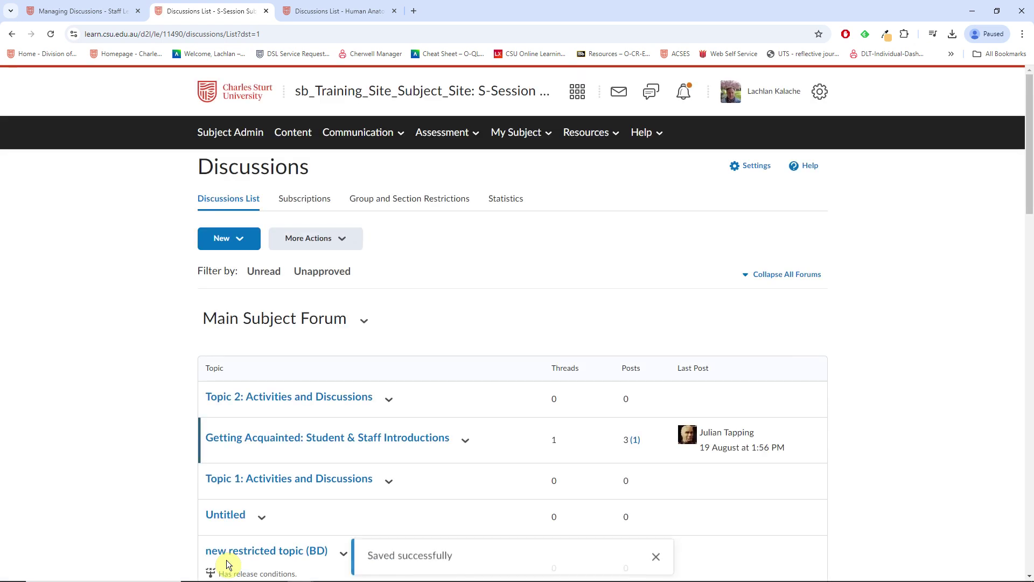
scroll(434, 447, "down", 3)
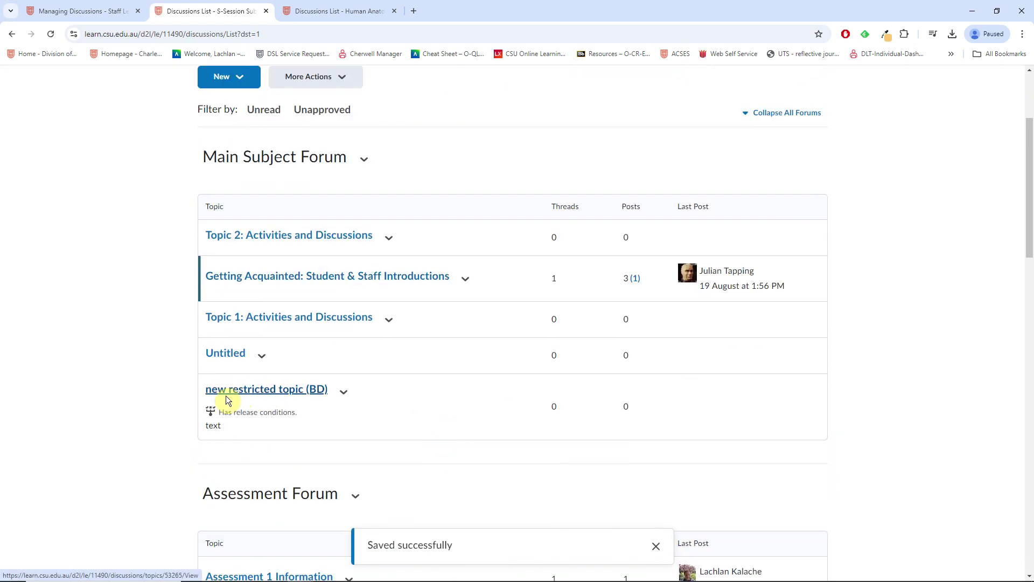